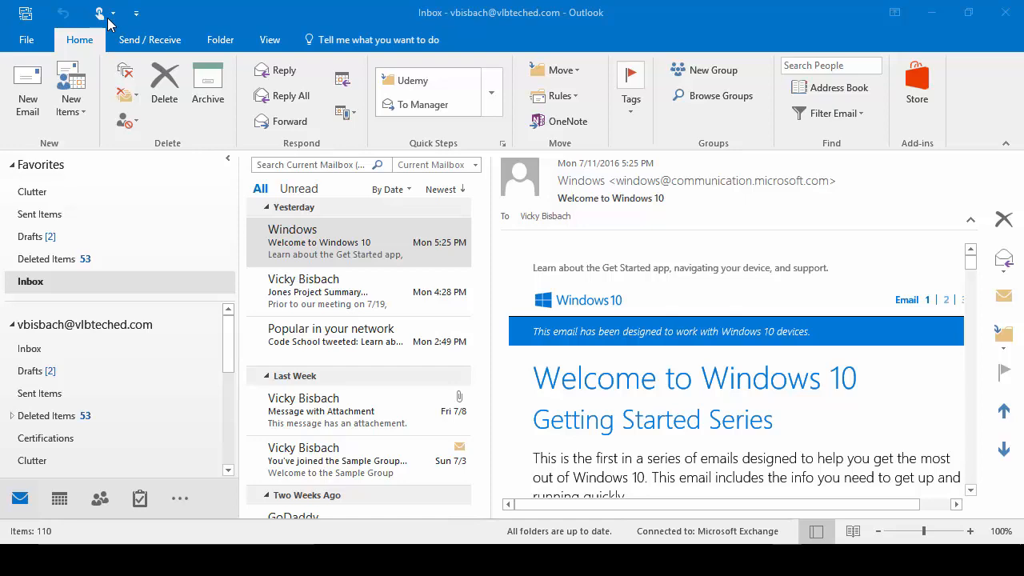
Open the Welcome to Windows 10 message in its own window, examine its Quick Access Toolbar, and close the message
double_click(326, 250)
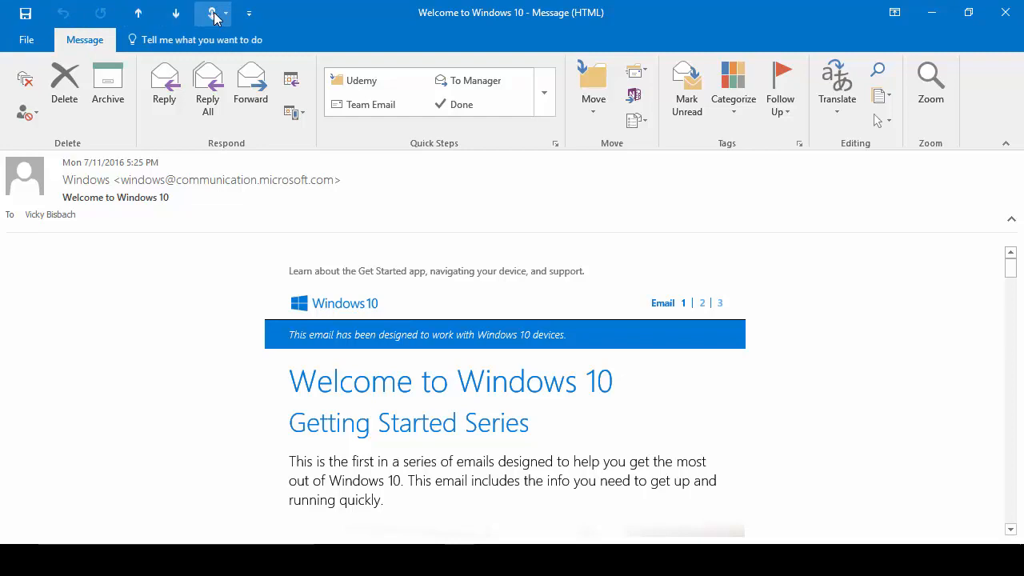
click(1004, 12)
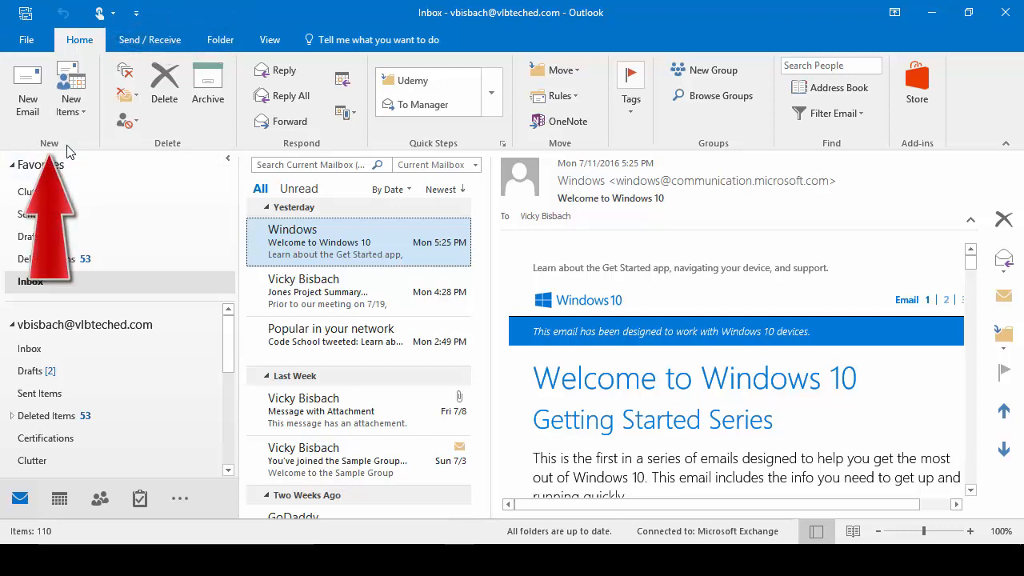
Add the E-mail Message command from New Items to the Quick Access Toolbar
click(78, 120)
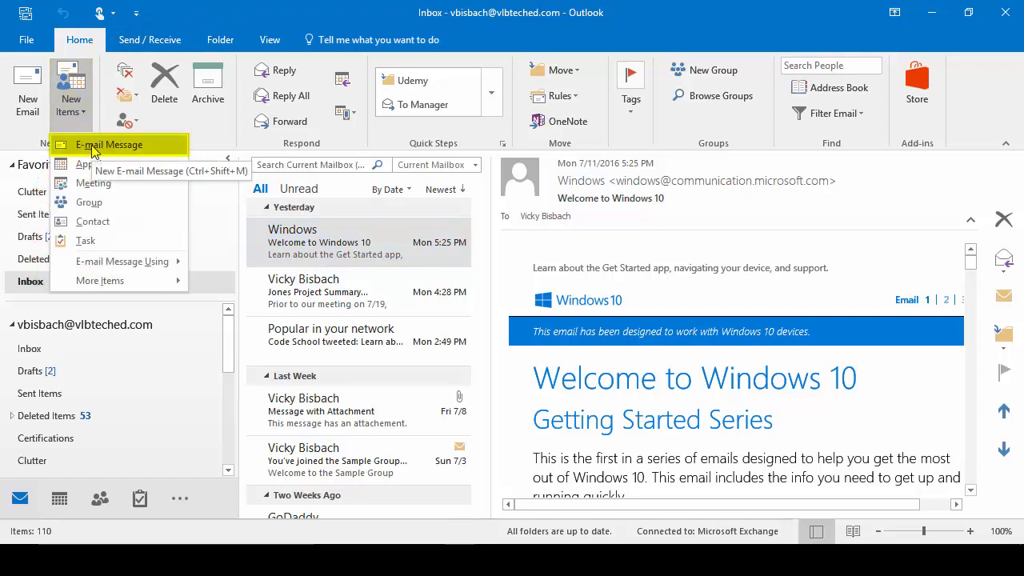
right_click(94, 152)
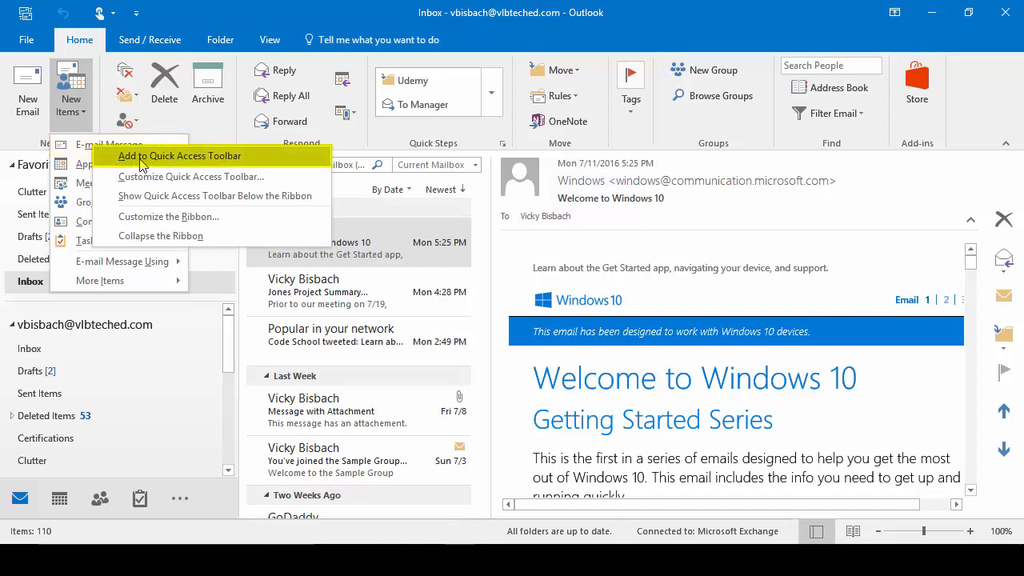
click(209, 156)
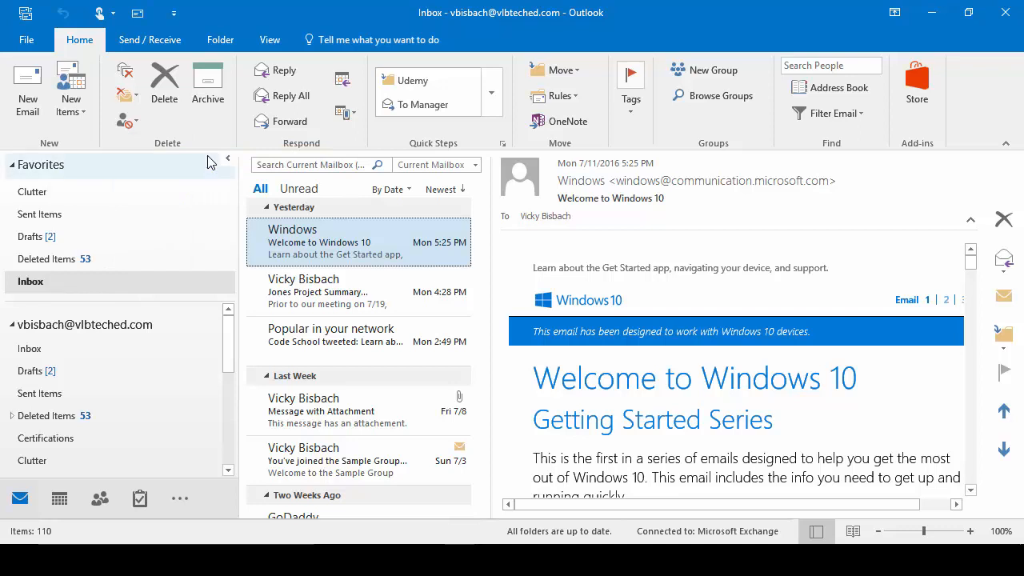
Test the Quick Access Toolbar's new e-mail command in Mail and in Calendar, closing each blank message, and return to Mail
click(136, 16)
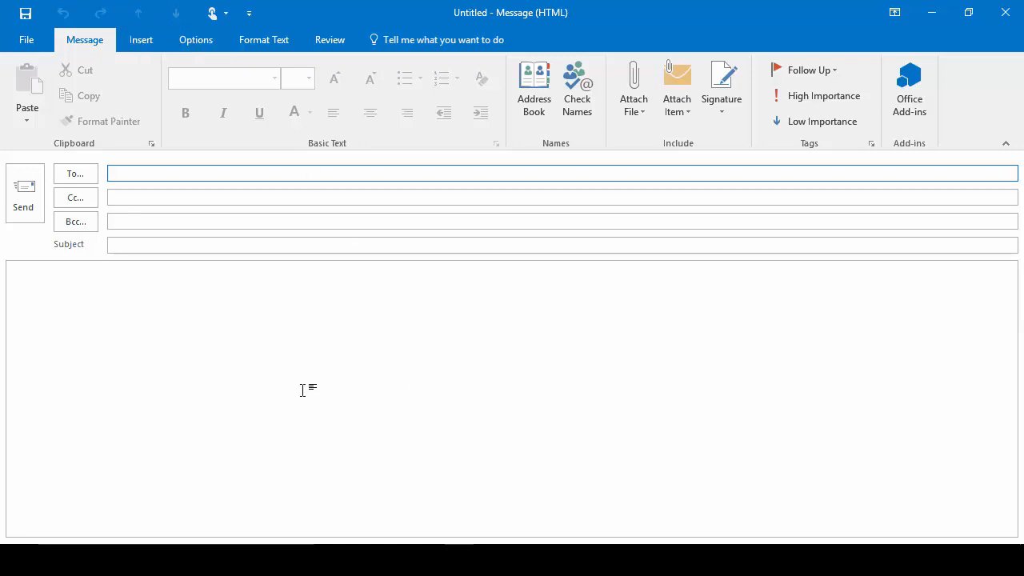
click(1005, 12)
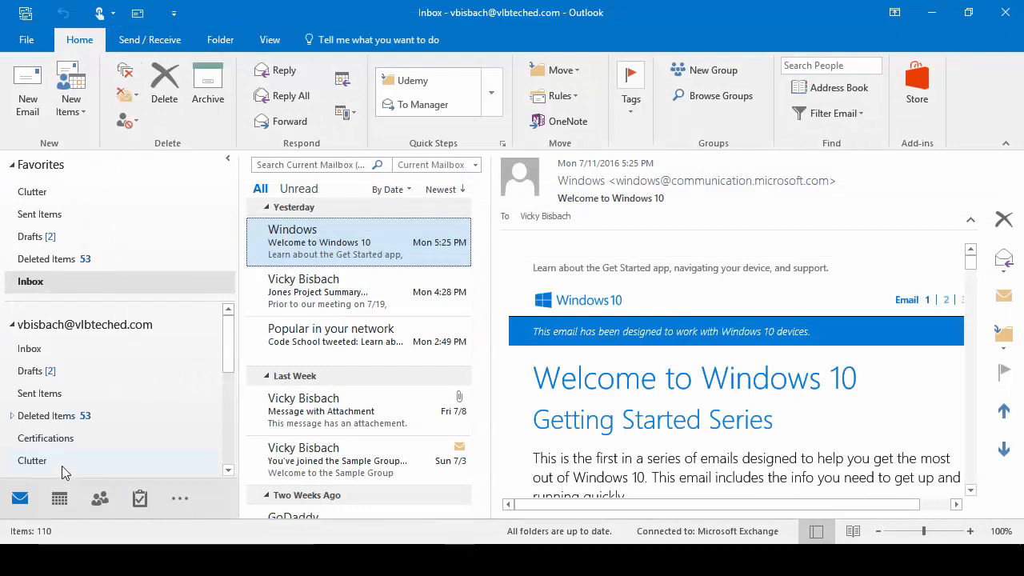
click(58, 500)
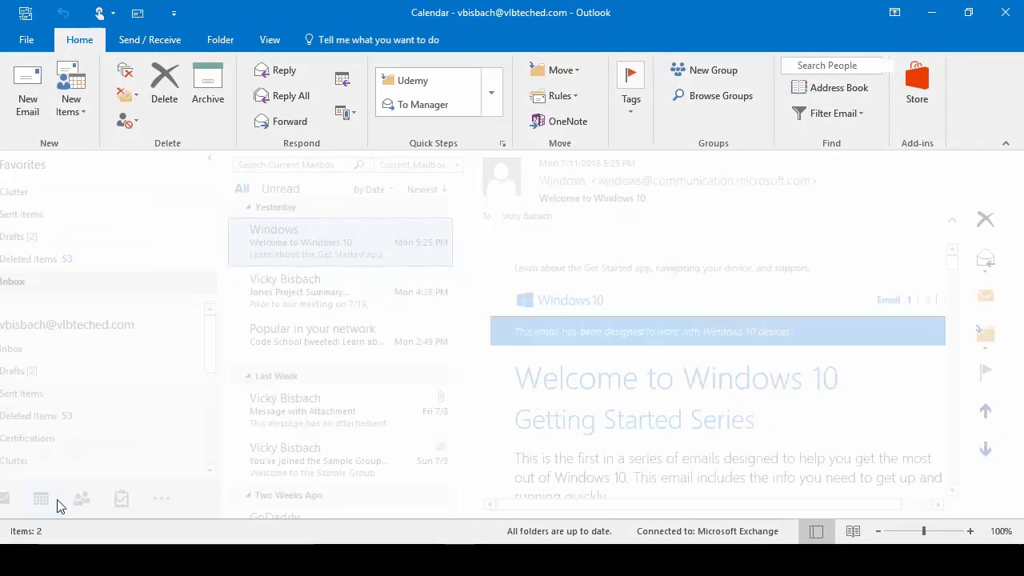
click(136, 13)
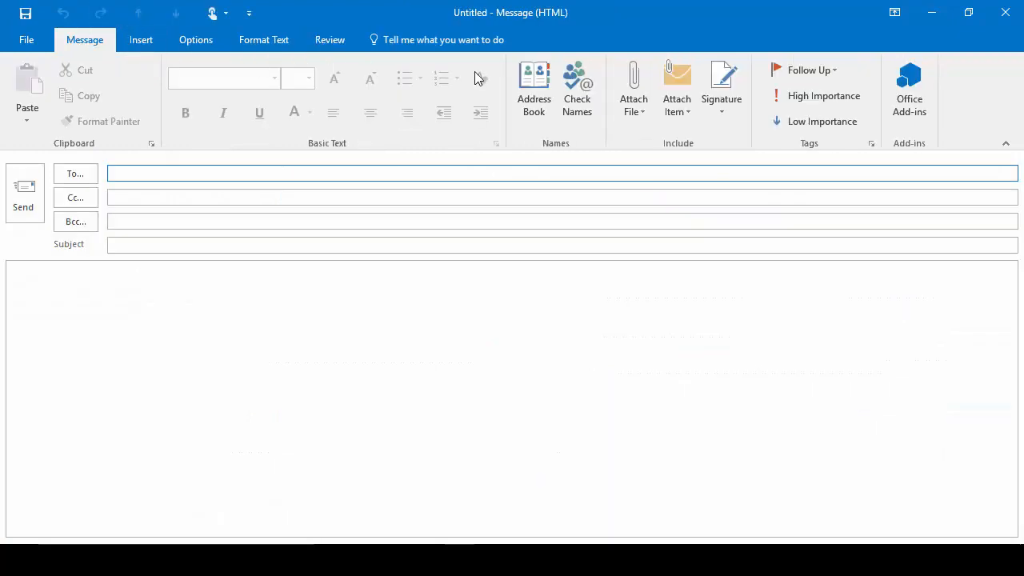
click(1006, 12)
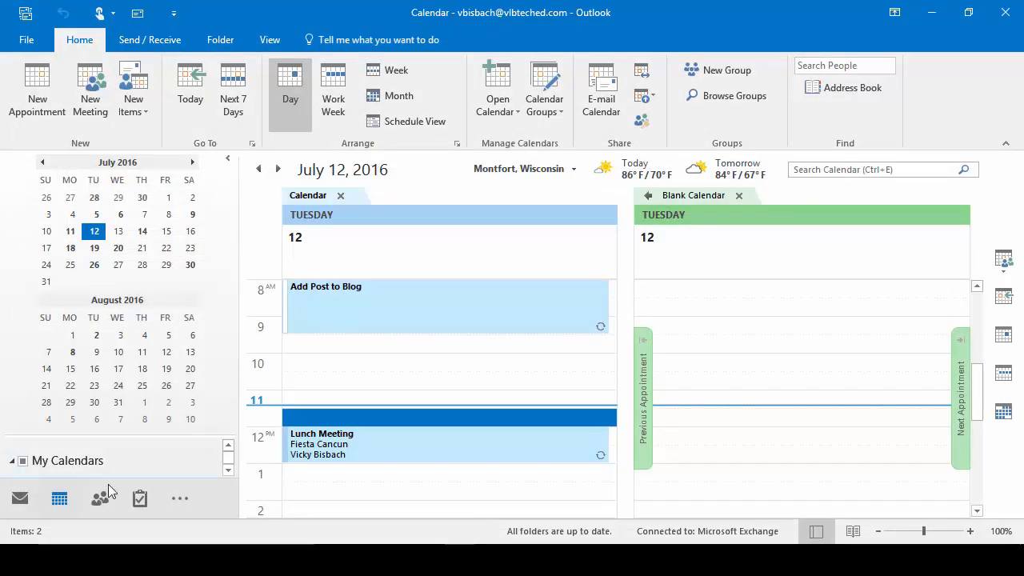
click(20, 500)
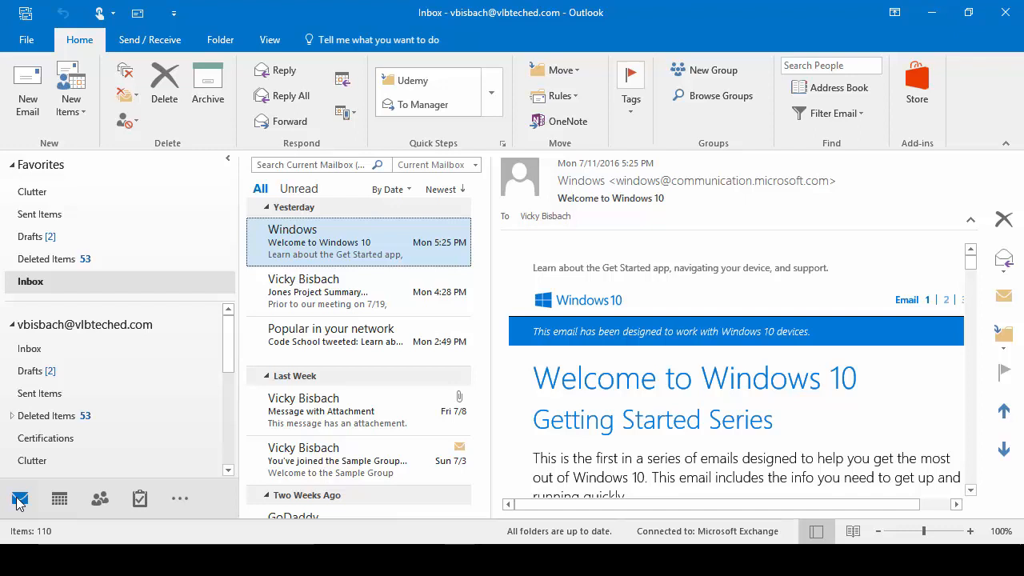
Add the Print command to the Quick Access Toolbar
click(174, 16)
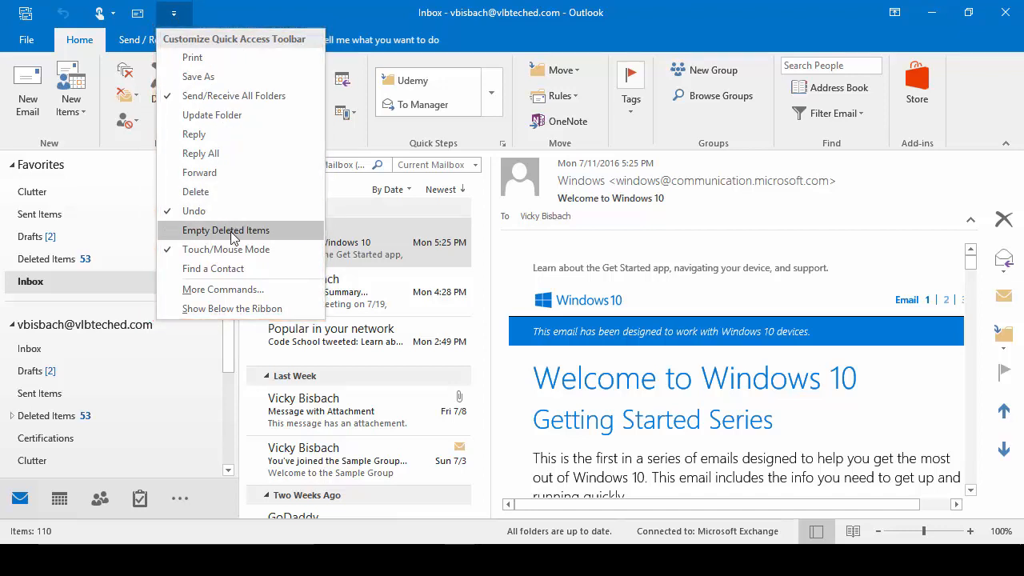
click(262, 67)
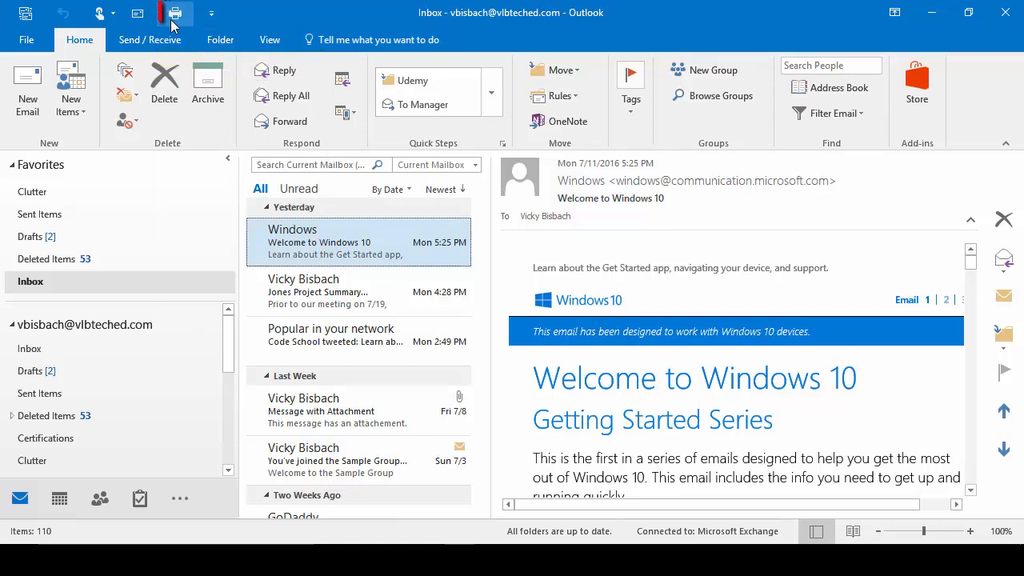
Add the Inbox command from the All Commands list to the Quick Access Toolbar and apply the options
click(212, 14)
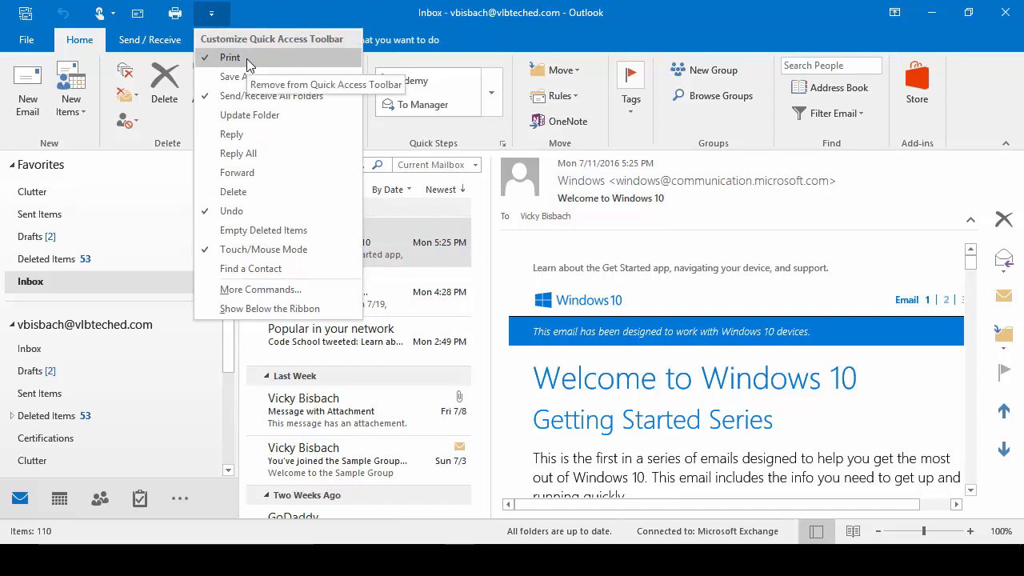
click(264, 290)
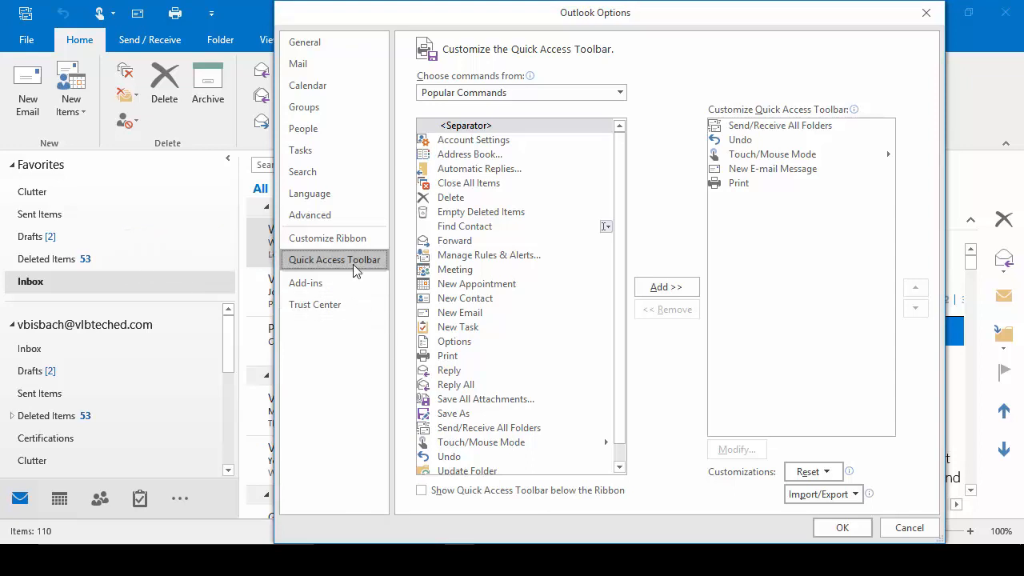
mouse_move(490, 89)
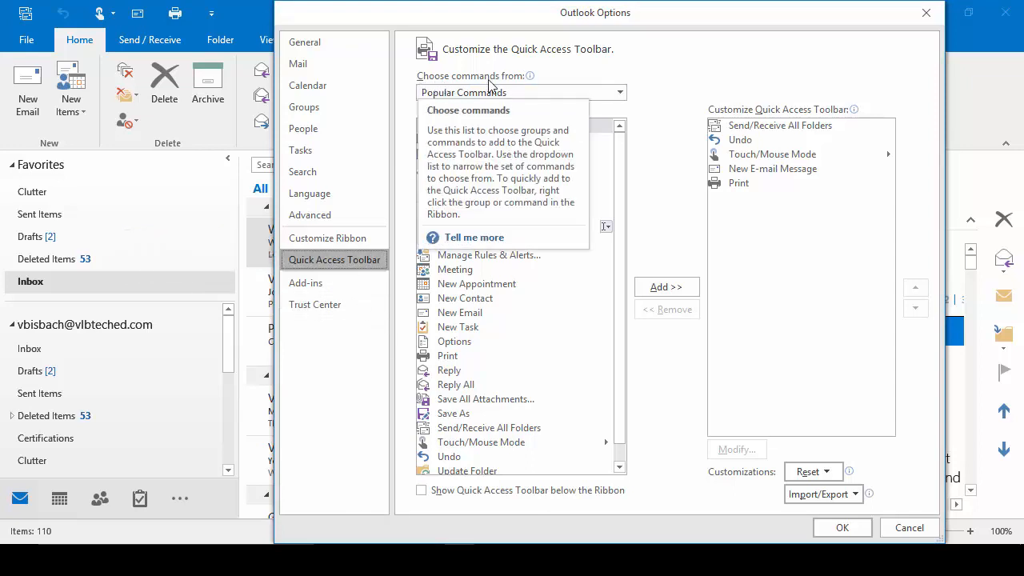
click(620, 93)
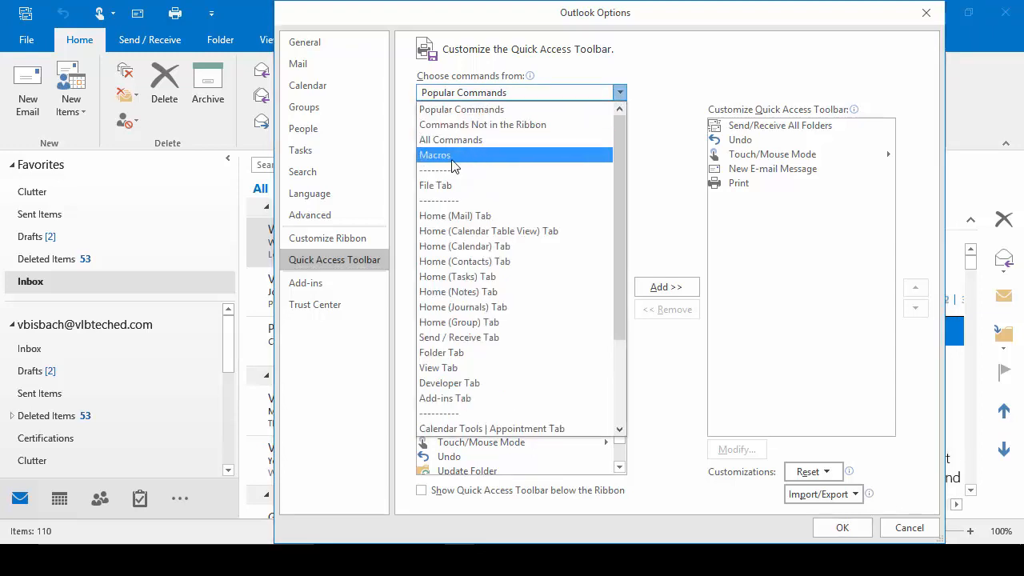
scroll(484, 323, down, 3)
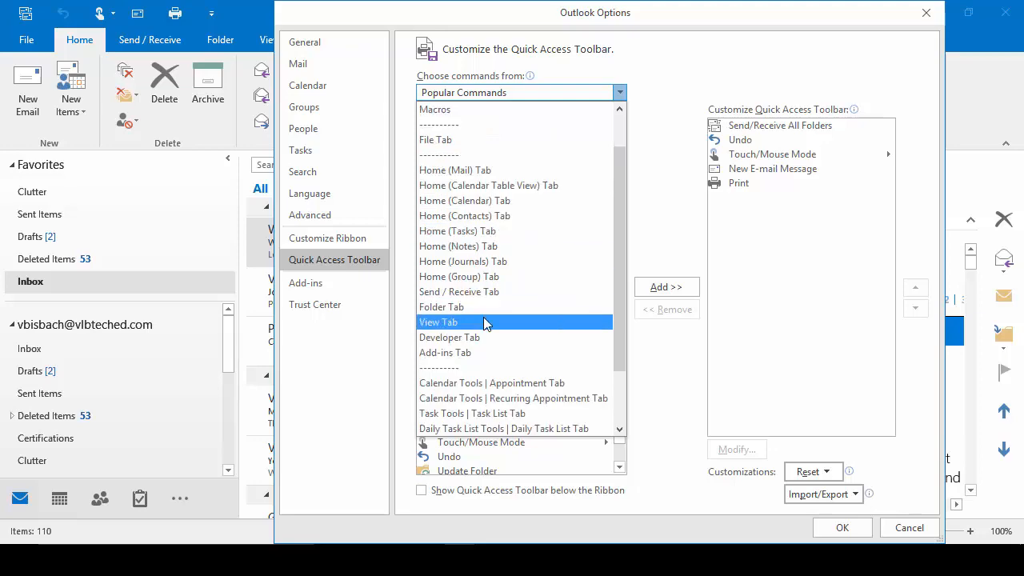
scroll(483, 320, up, 3)
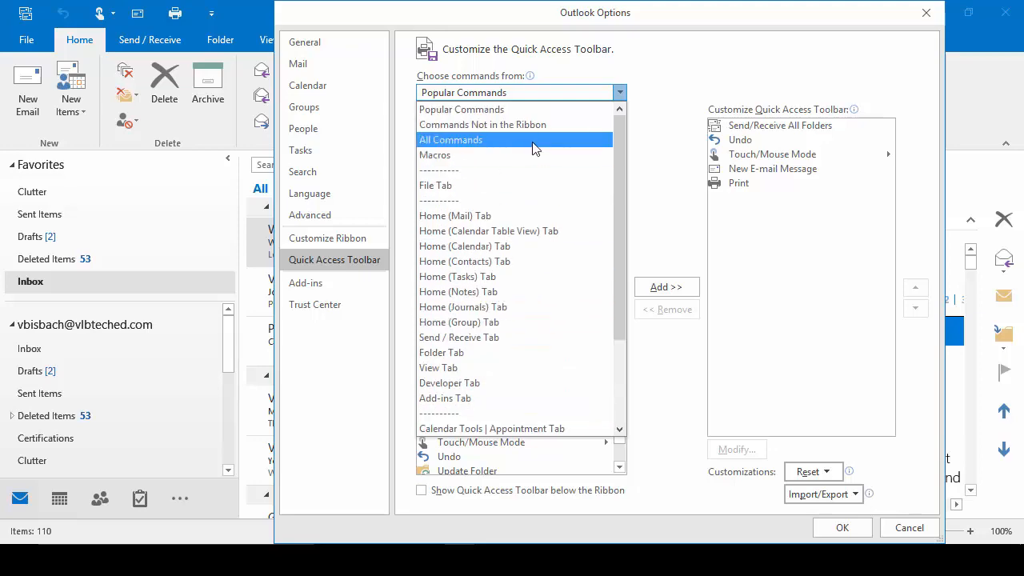
click(534, 141)
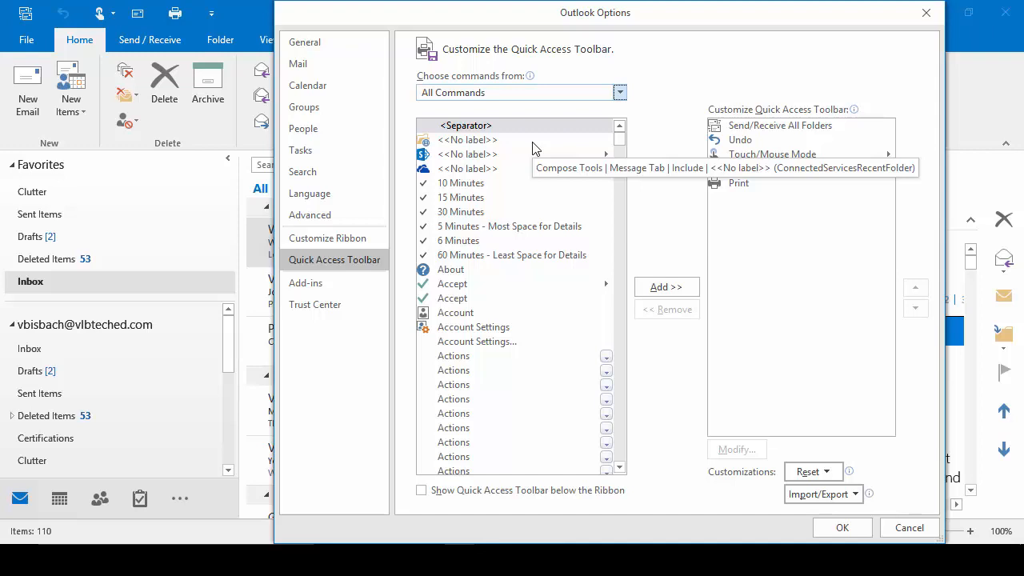
click(479, 230)
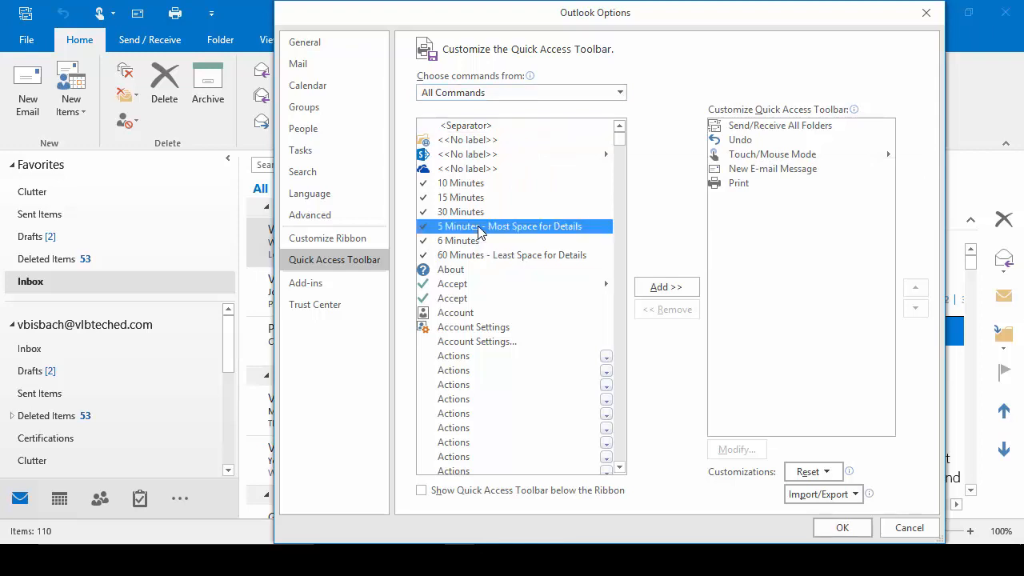
key(i)
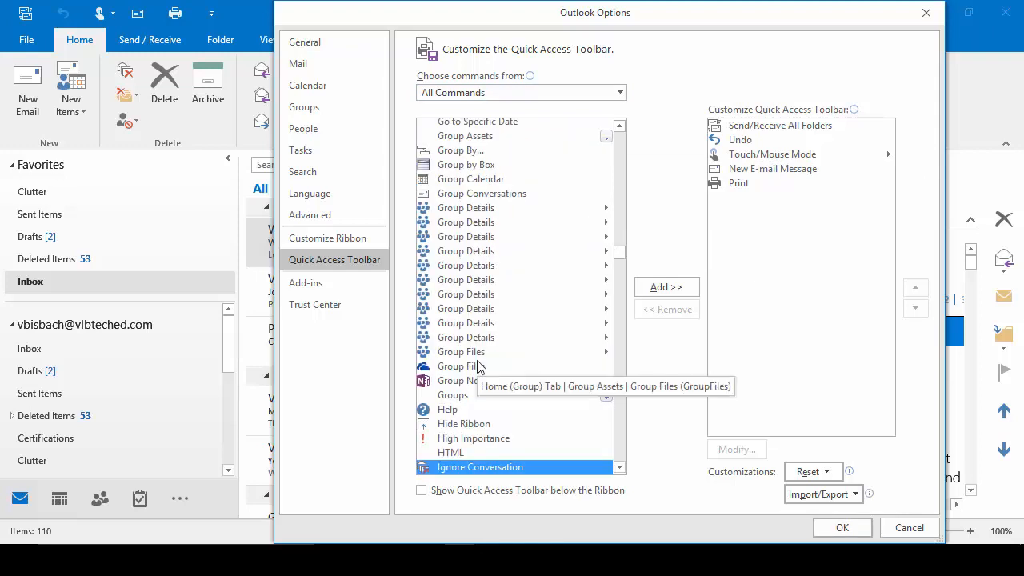
scroll(478, 366, down, 4)
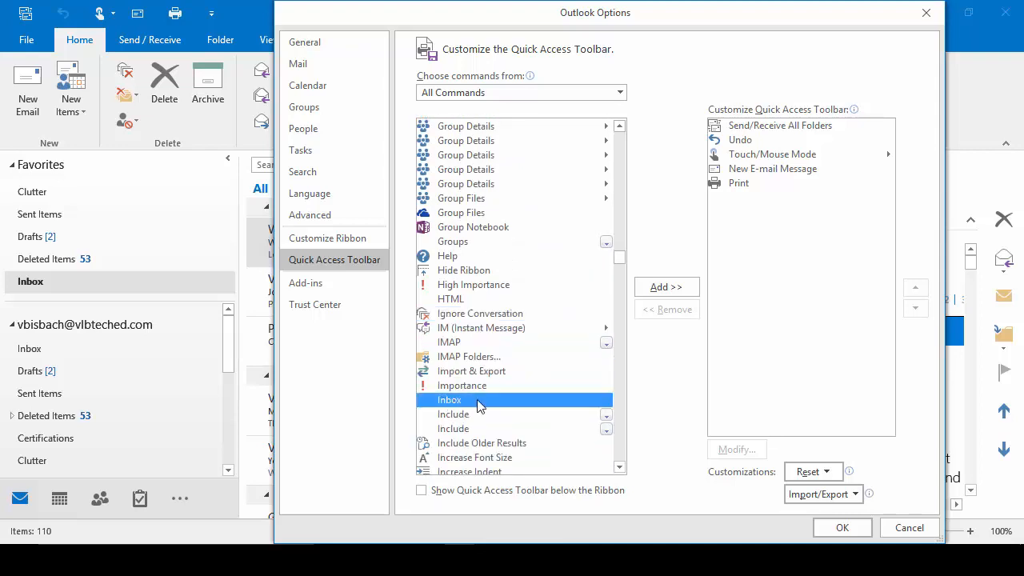
click(672, 289)
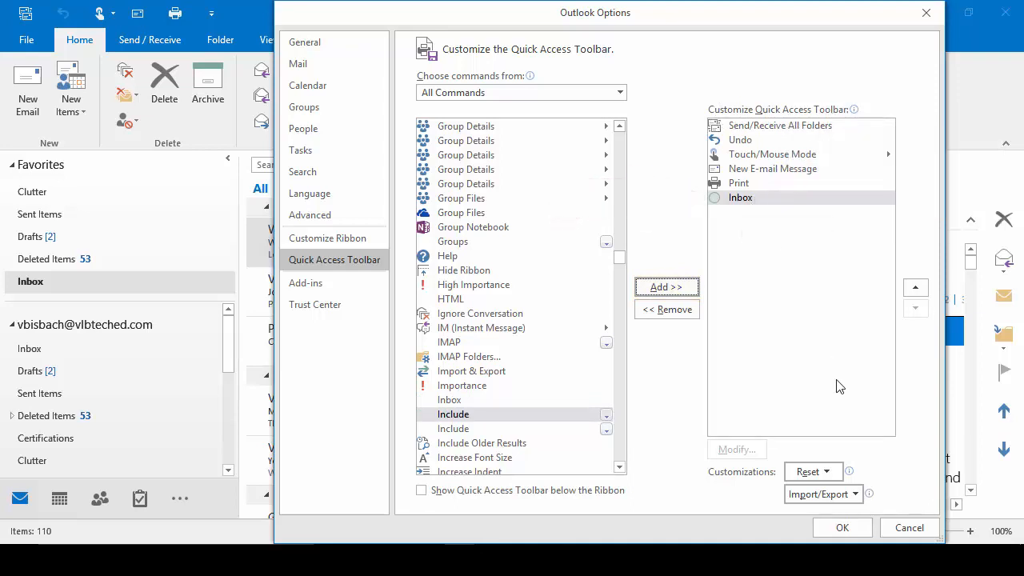
click(841, 530)
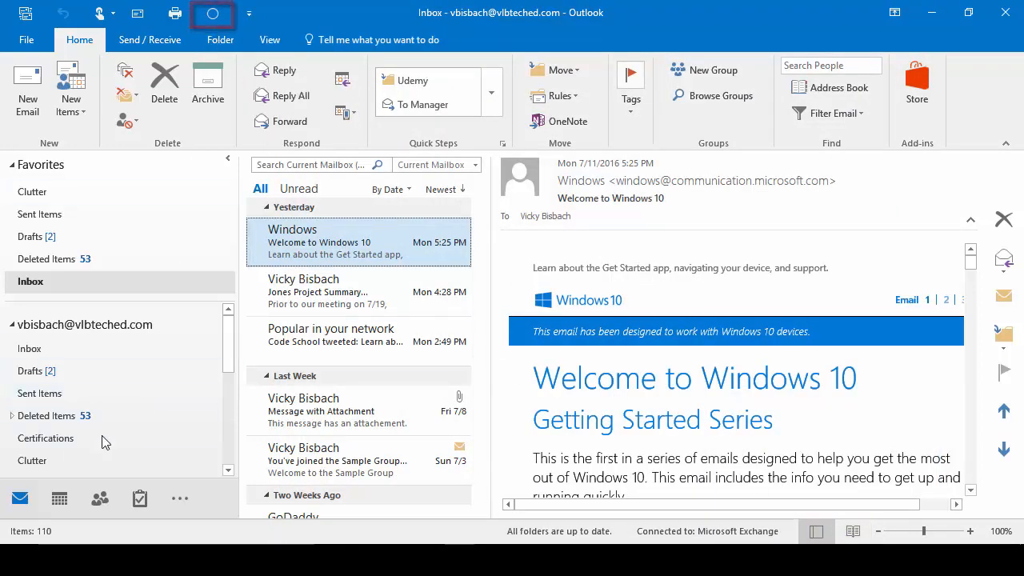
Switch to Calendar and return to the Inbox with the Quick Access Toolbar's Inbox command
click(58, 502)
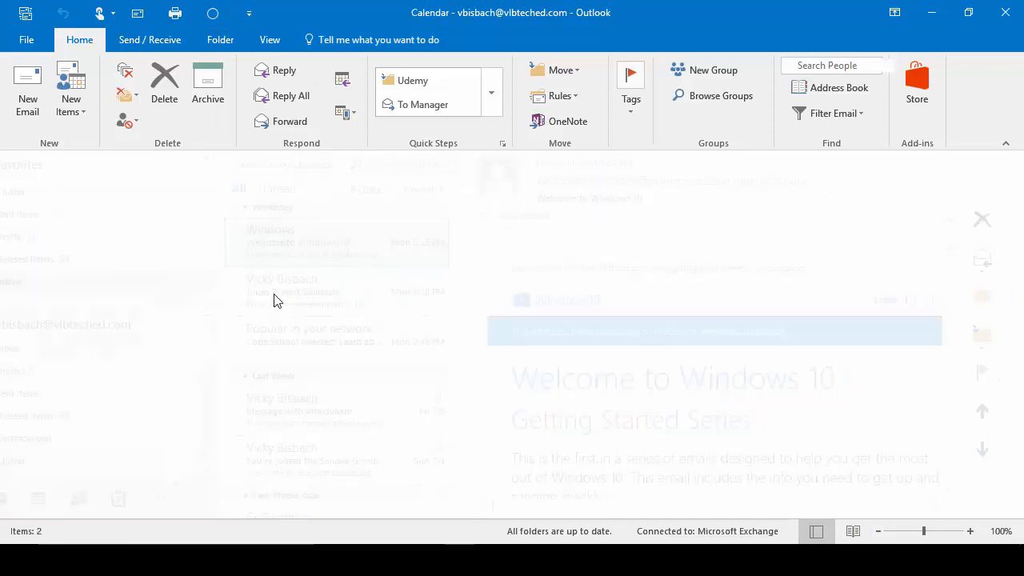
click(213, 16)
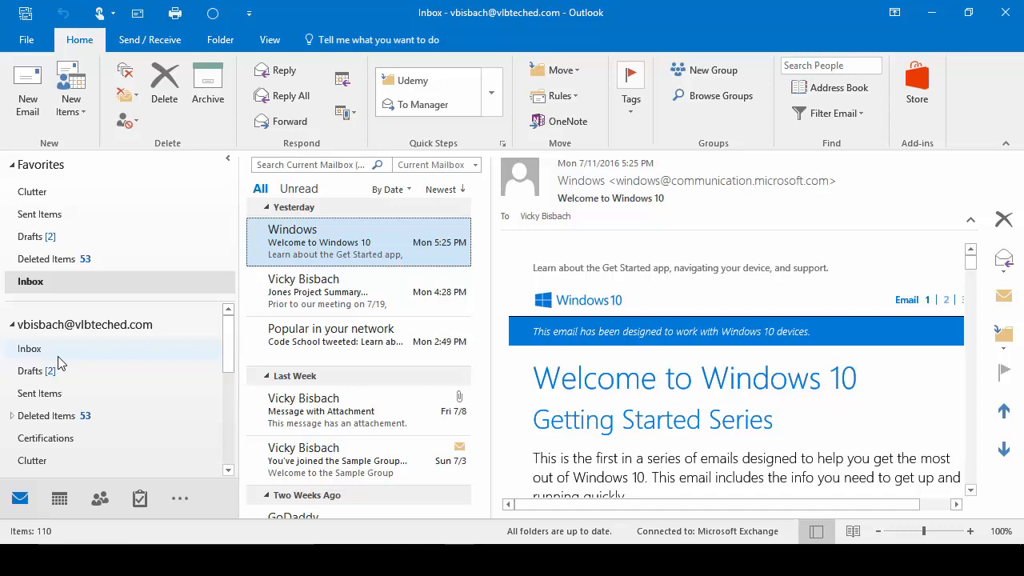
Through Outlook Options, add Manage Rules & Alerts from the File Tab commands to the Quick Access Toolbar and apply the change
click(13, 40)
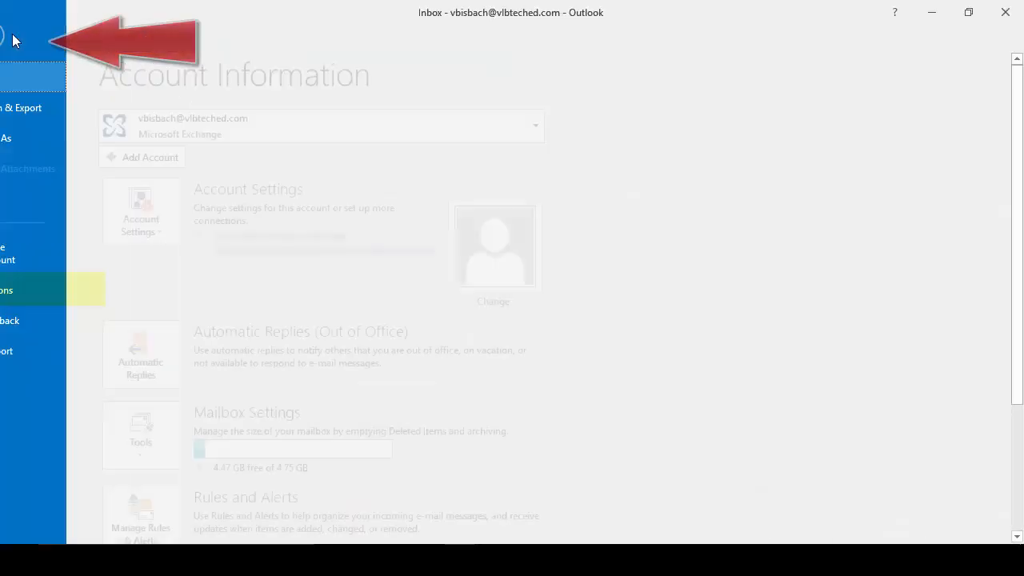
click(55, 294)
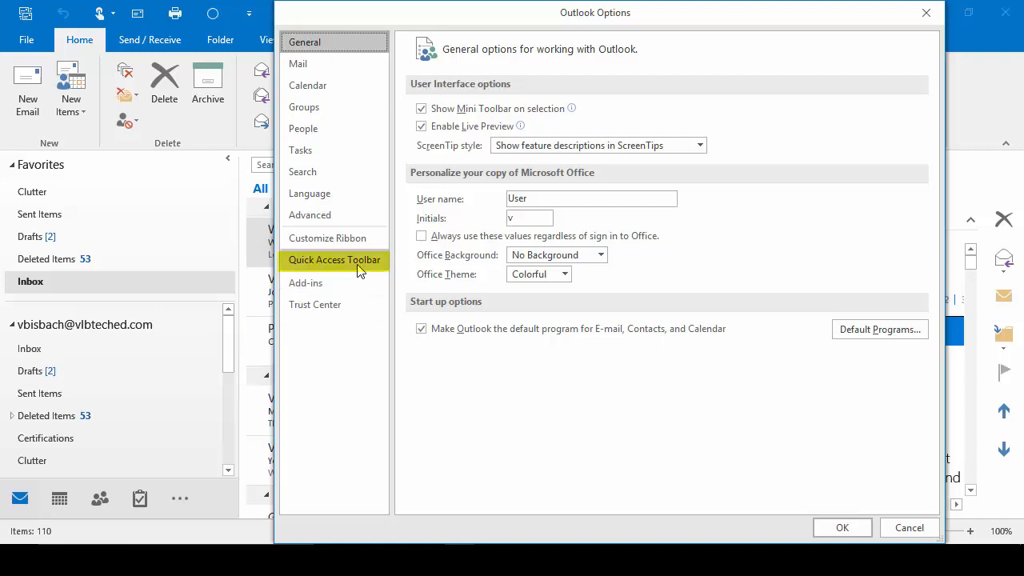
click(359, 265)
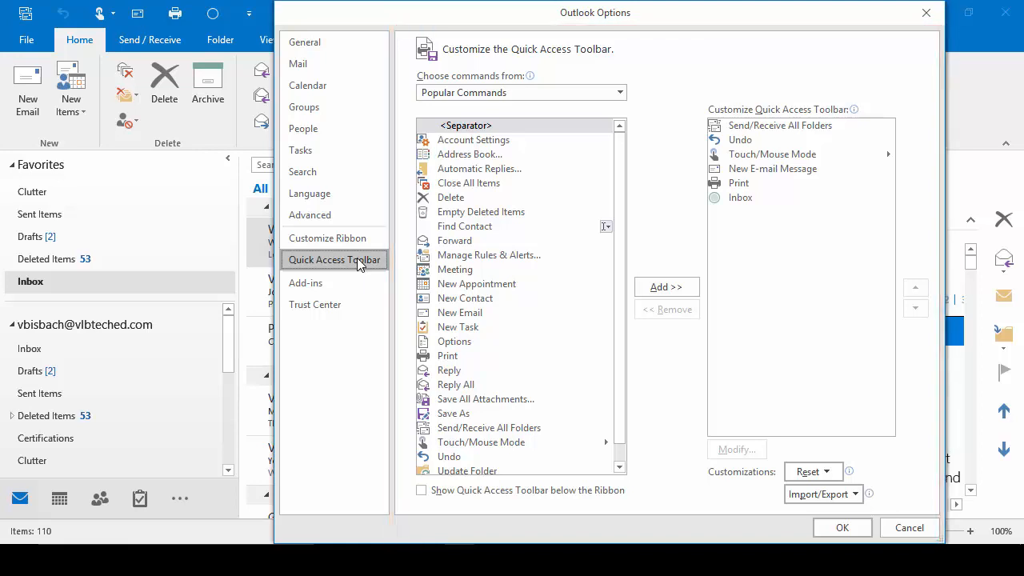
click(620, 92)
click(479, 158)
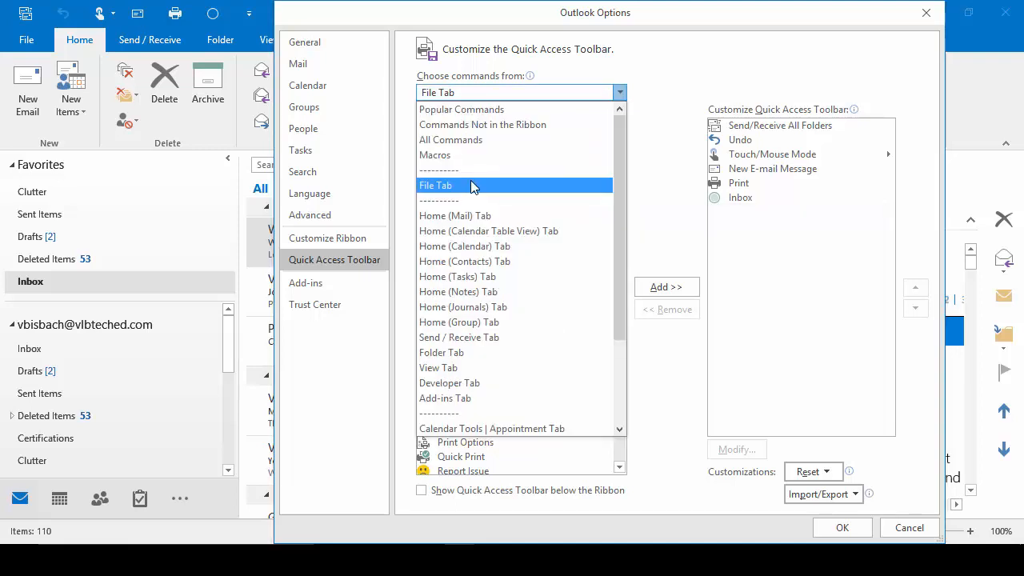
click(469, 183)
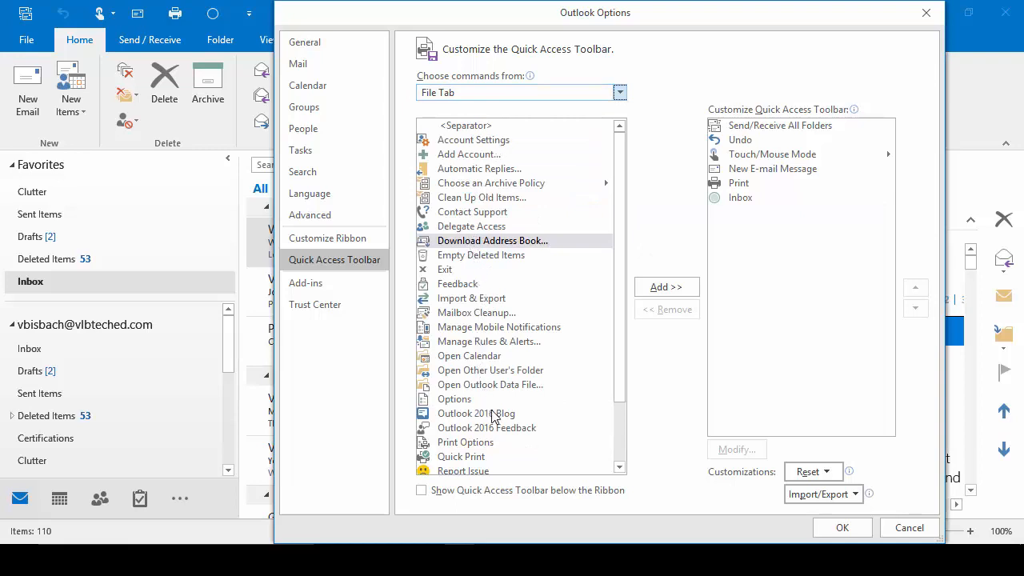
click(502, 342)
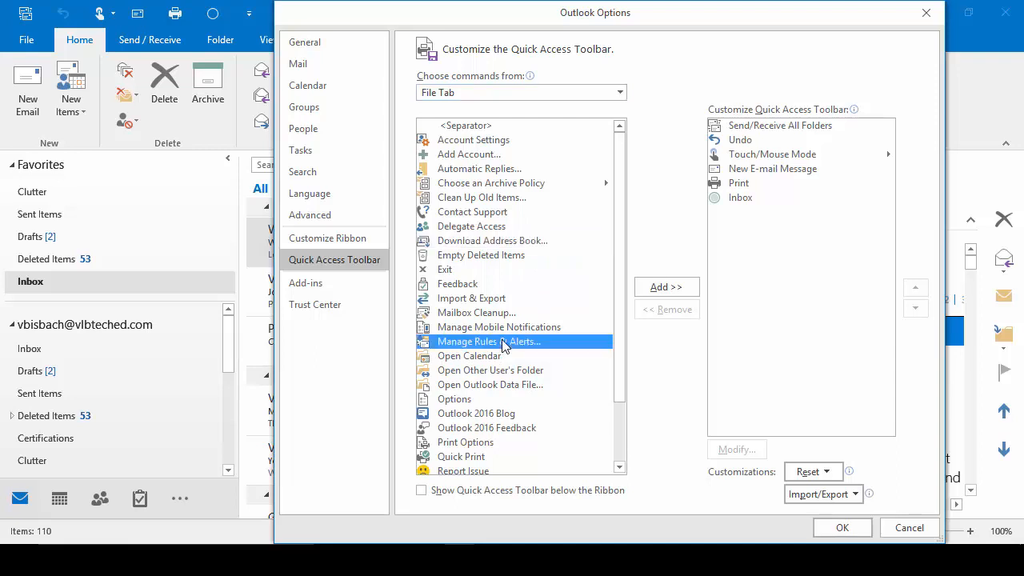
click(669, 292)
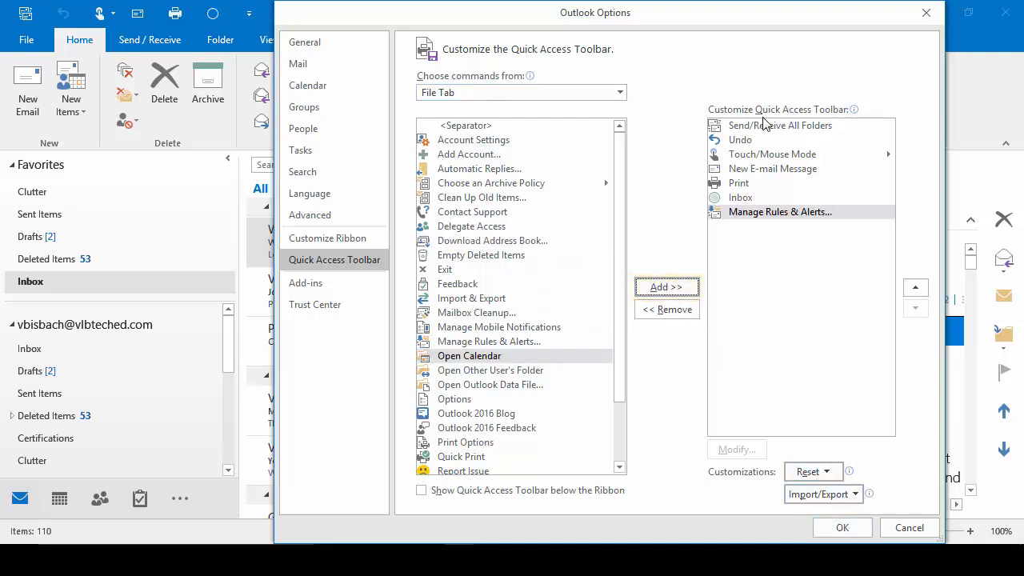
click(832, 528)
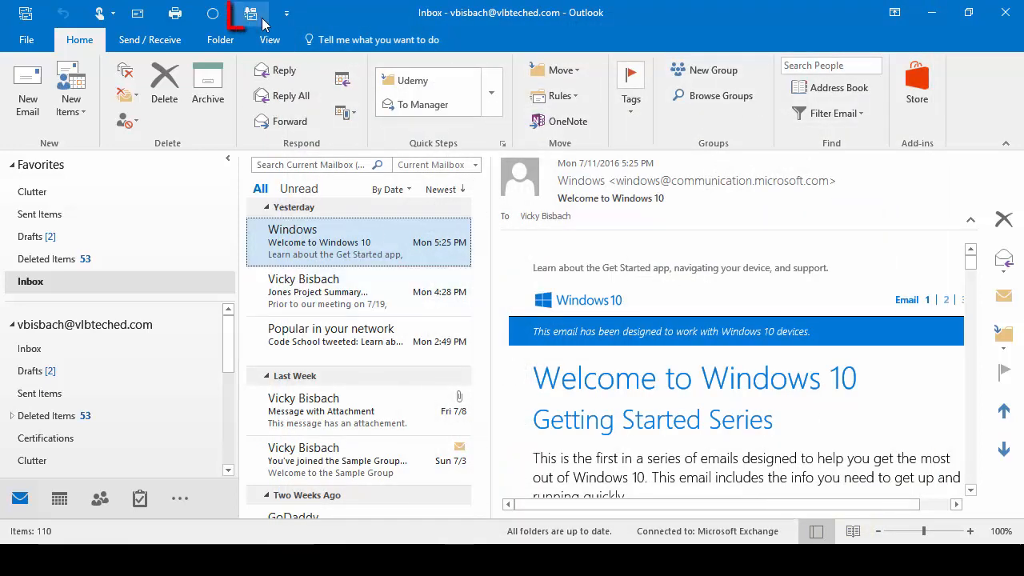
Open Rules and Alerts from the Quick Access Toolbar, move the dialog aside and close it without changes
click(251, 20)
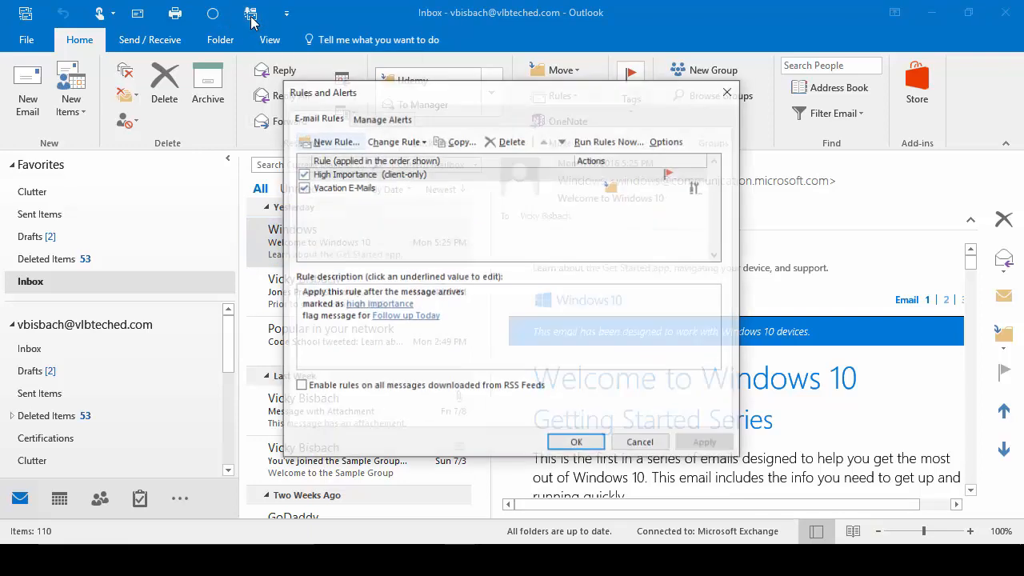
drag(408, 92, 386, 65)
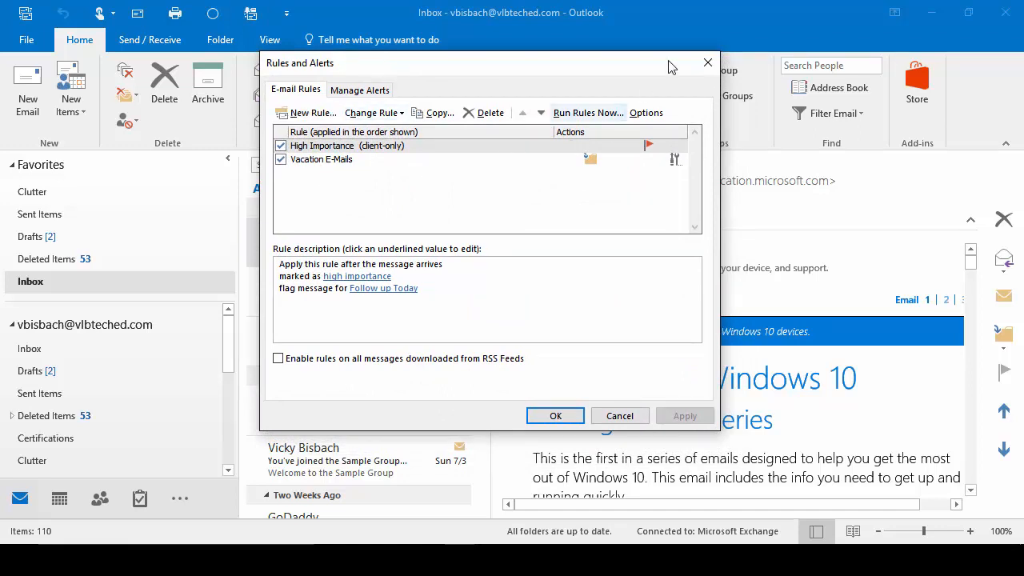
click(617, 417)
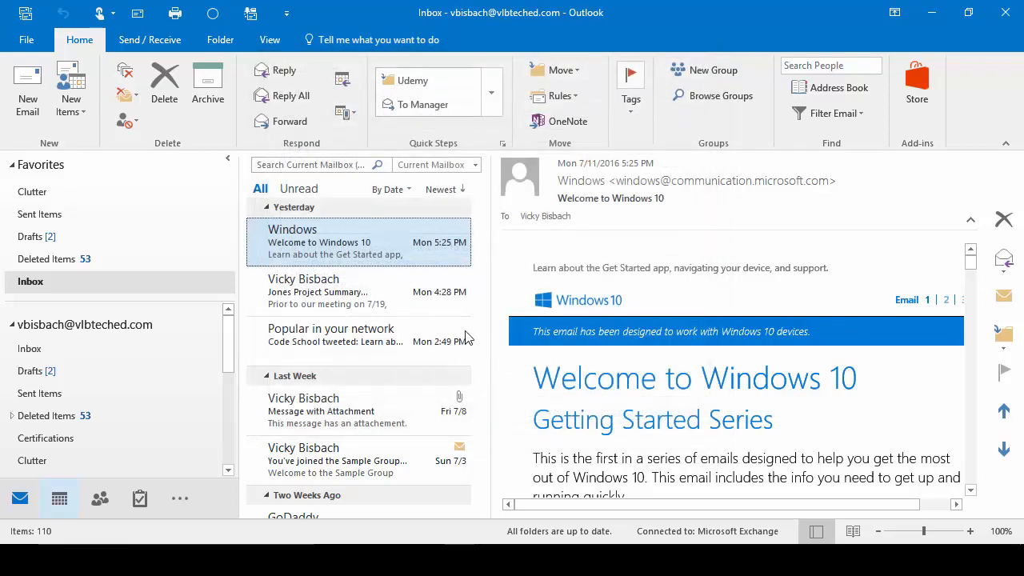
Switch to Calendar, open and cancel Rules and Alerts from the Quick Access Toolbar there, and return to Mail
click(63, 503)
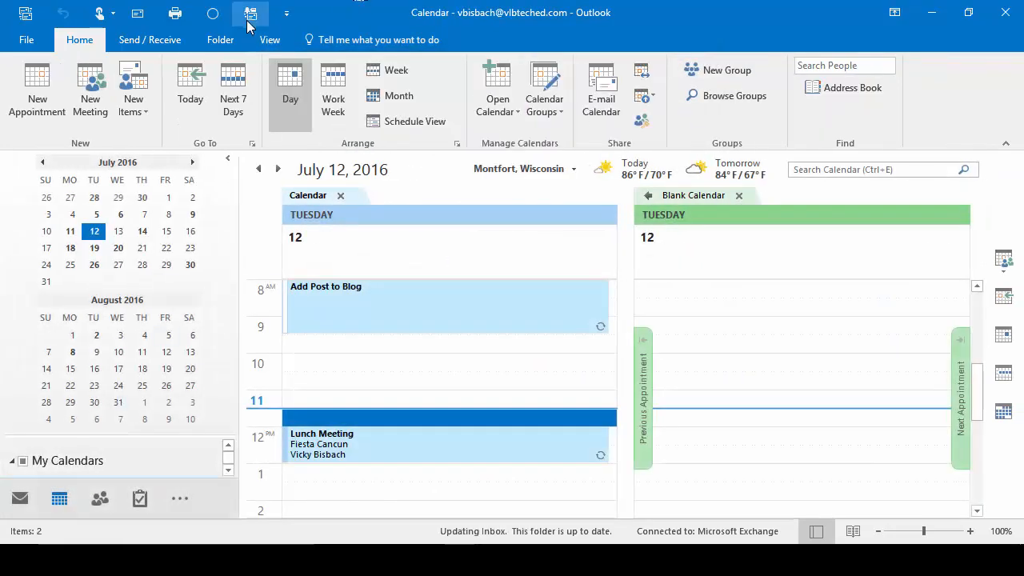
click(251, 16)
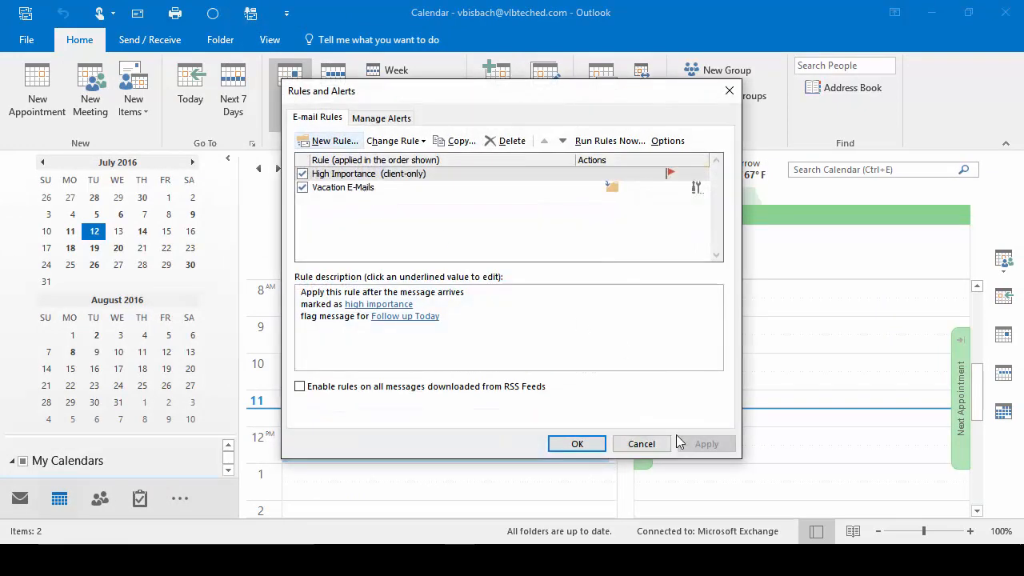
click(642, 444)
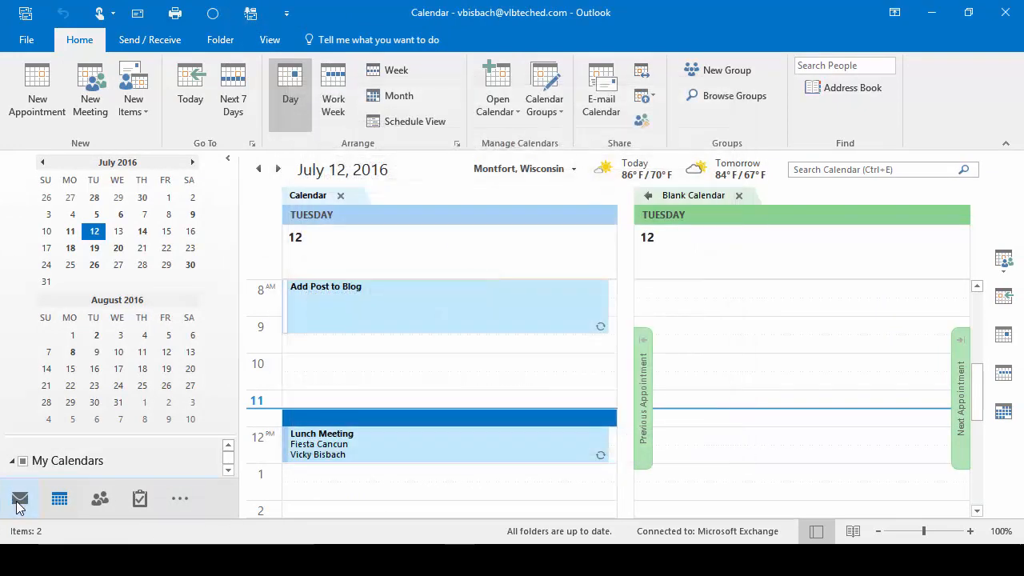
click(19, 501)
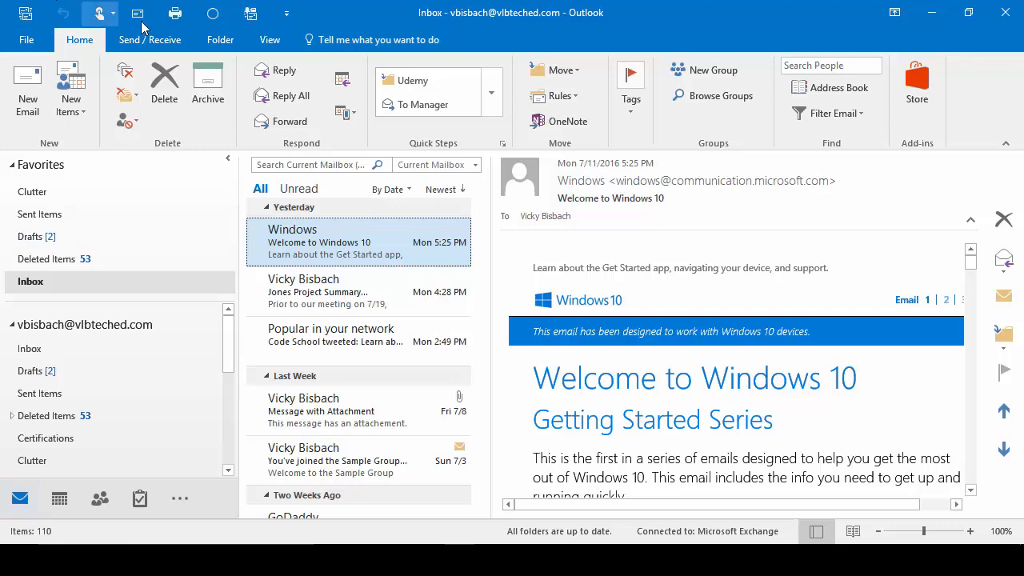
In the Quick Access Toolbar options, move Manage Rules & Alerts up to the first position in the command list
click(288, 14)
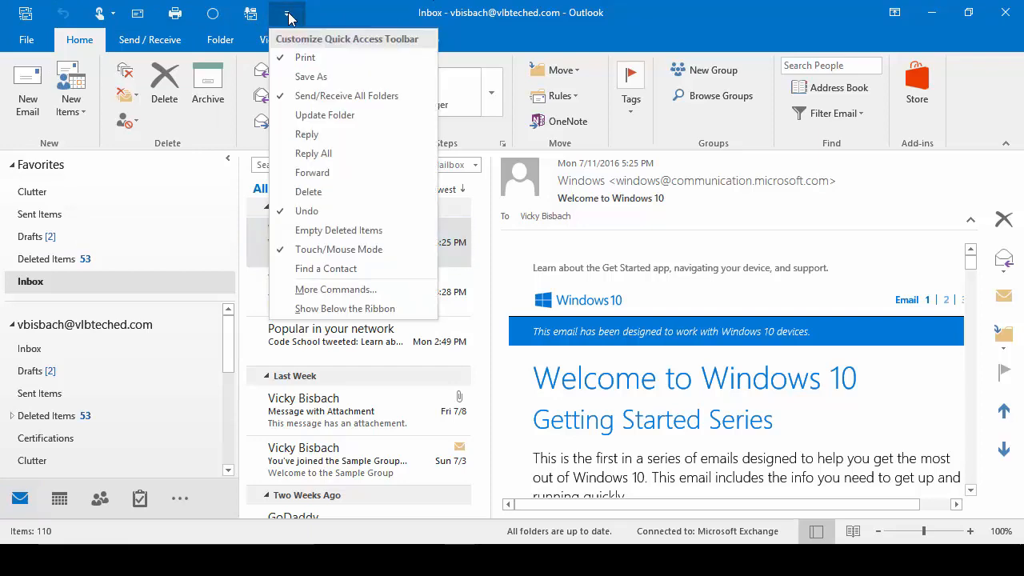
click(325, 290)
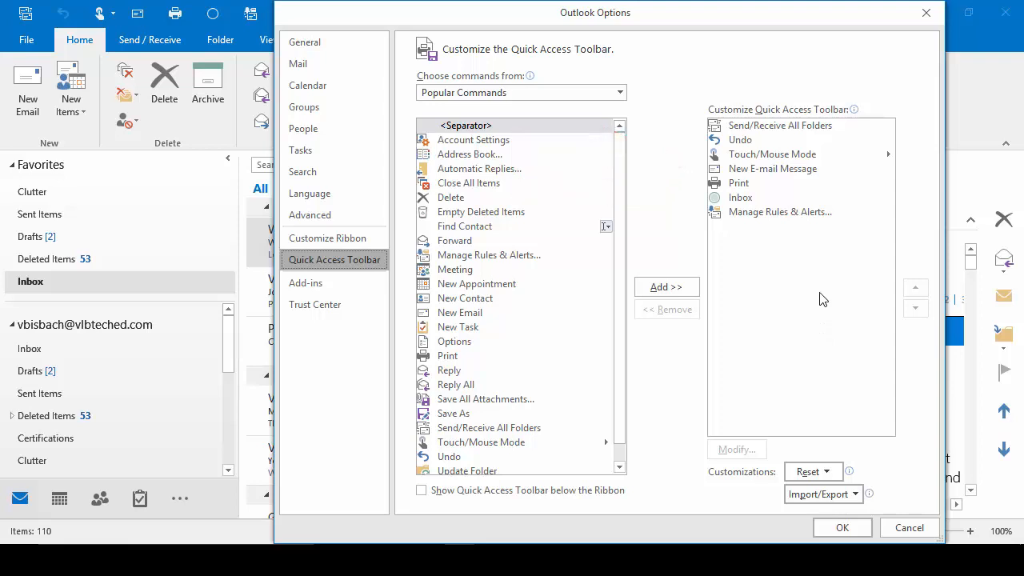
click(752, 216)
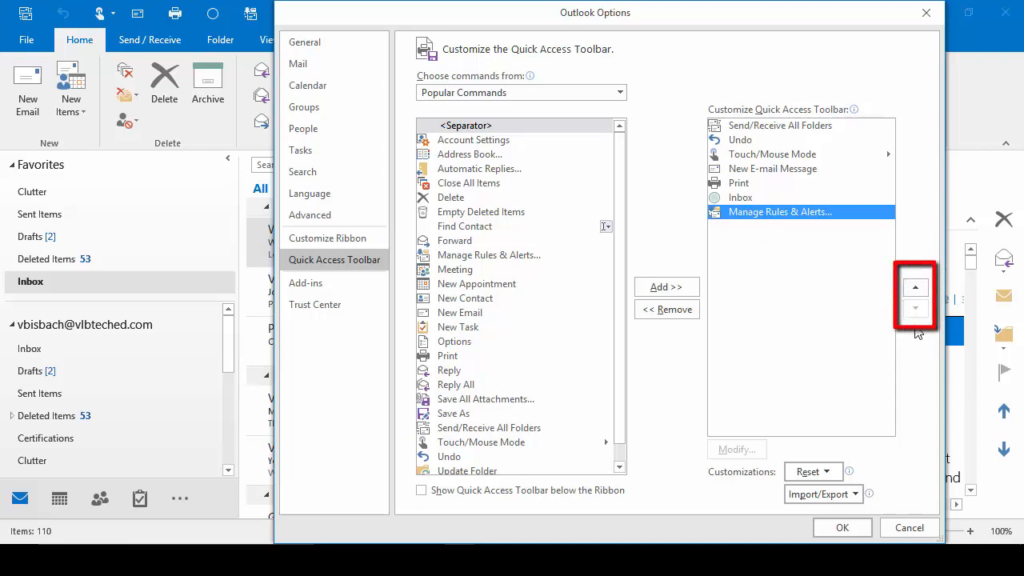
click(916, 288)
click(916, 288)
click(916, 288)
click(920, 293)
click(920, 293)
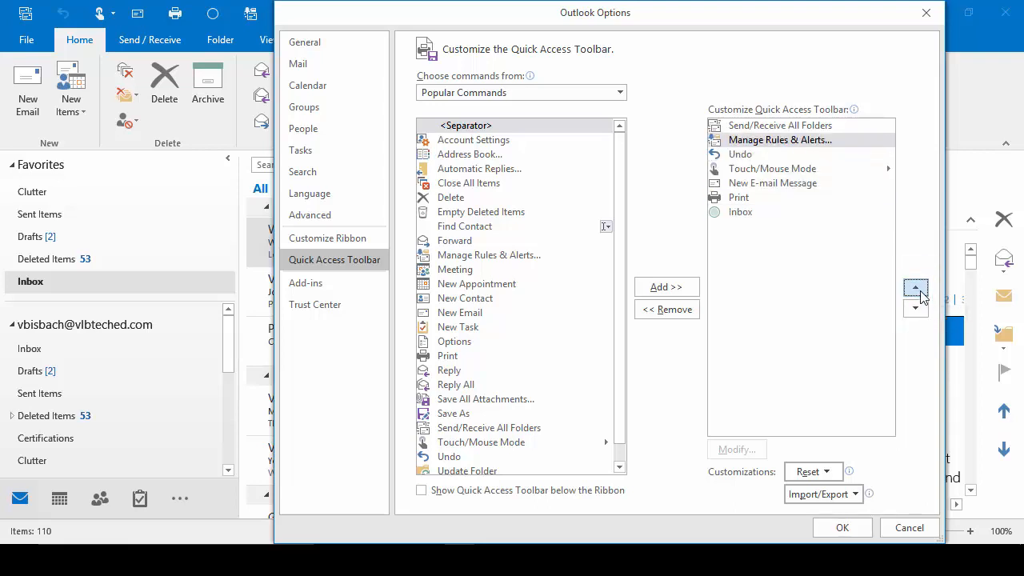
click(920, 293)
Move Send/Receive All Folders down to the last position in the Quick Access Toolbar list and apply the new order
key(Down)
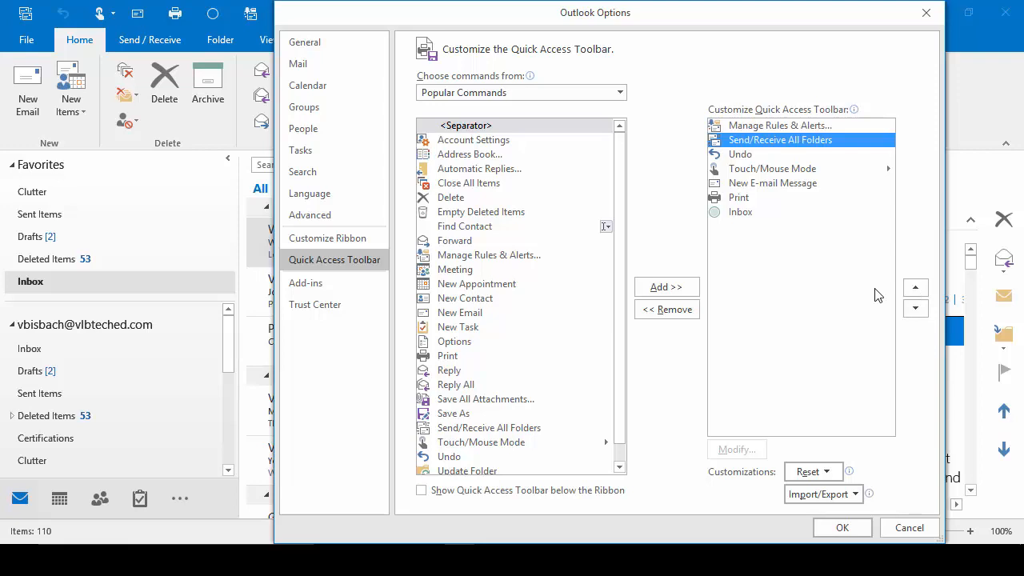
click(916, 309)
click(916, 309)
click(916, 309)
click(916, 309)
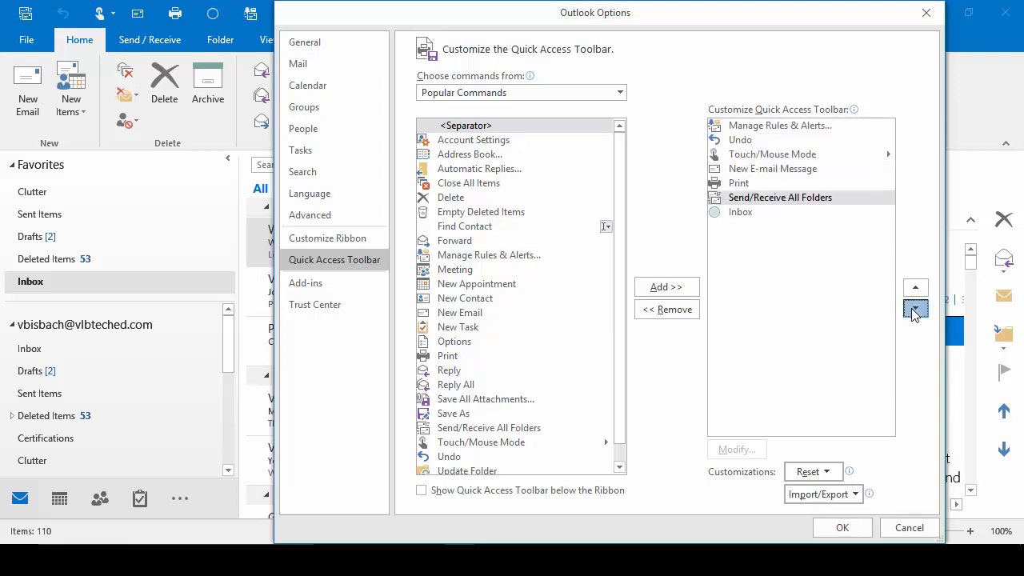
click(916, 309)
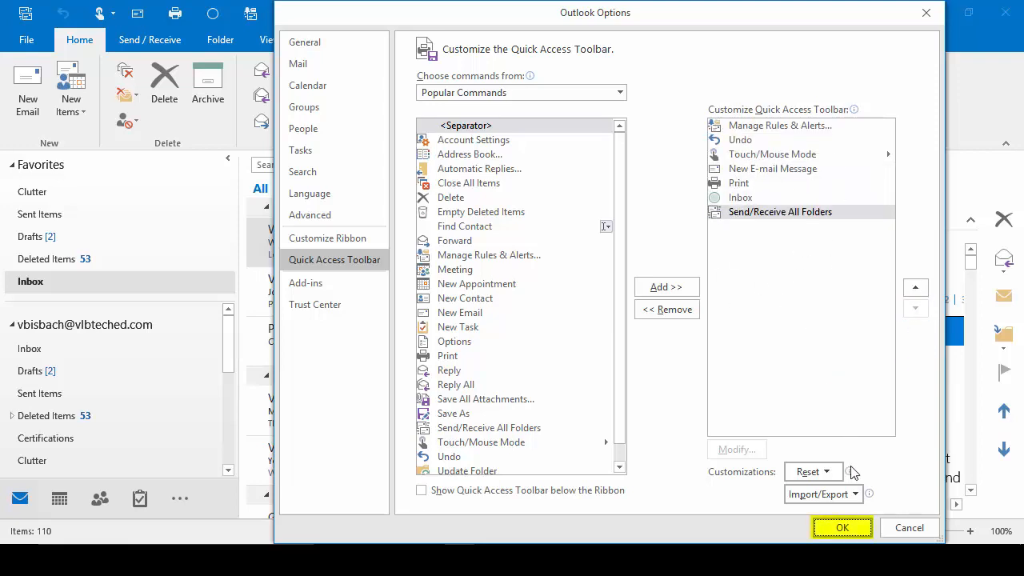
click(842, 528)
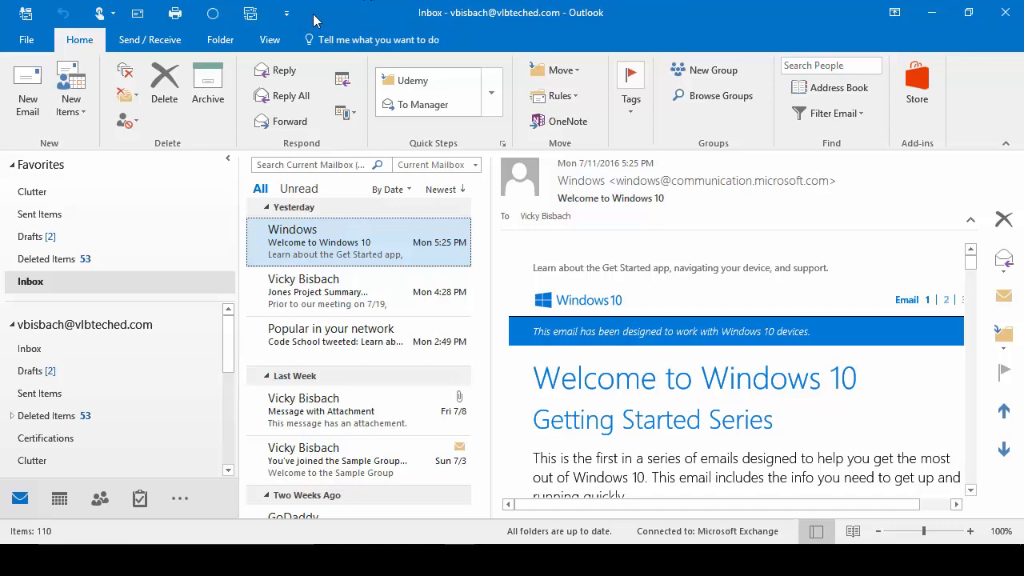
Show the Quick Access Toolbar below the ribbon and return it to its place above the ribbon
click(285, 16)
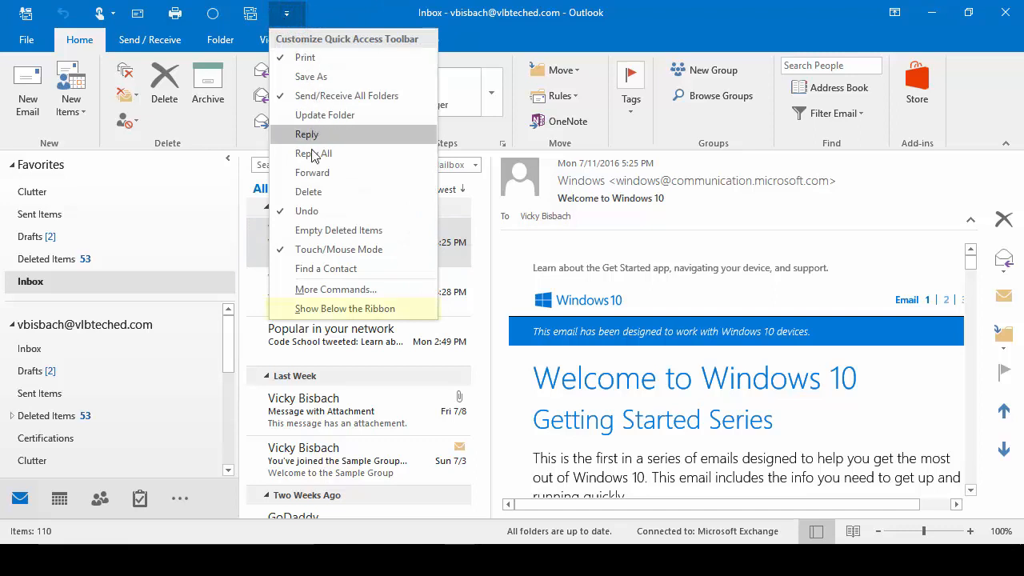
click(304, 312)
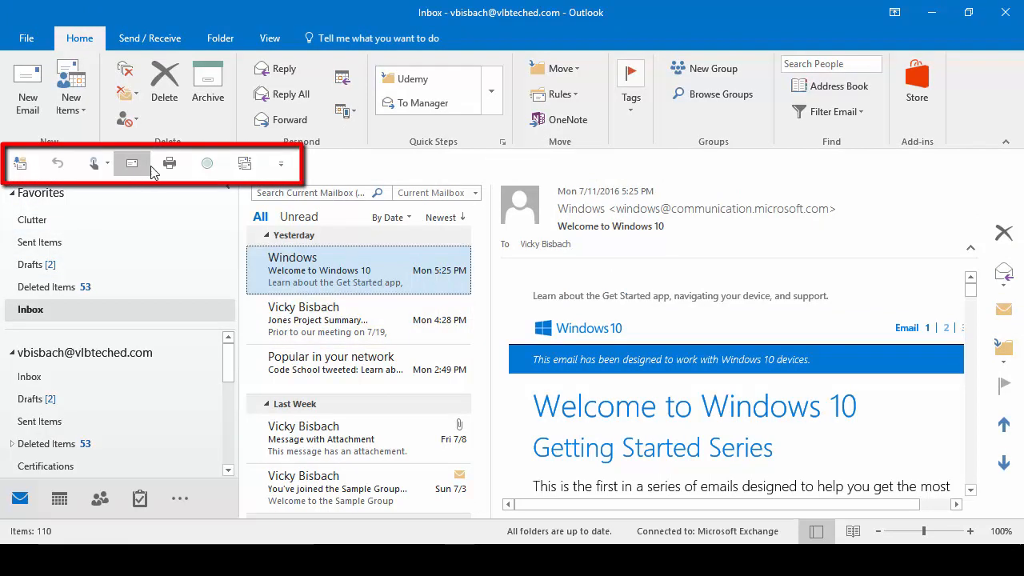
click(281, 164)
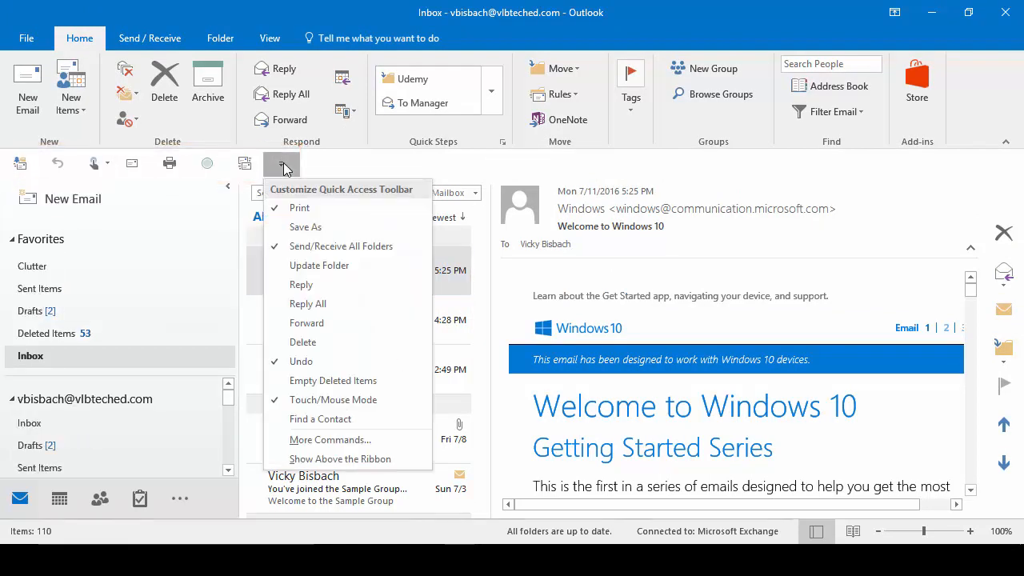
click(328, 459)
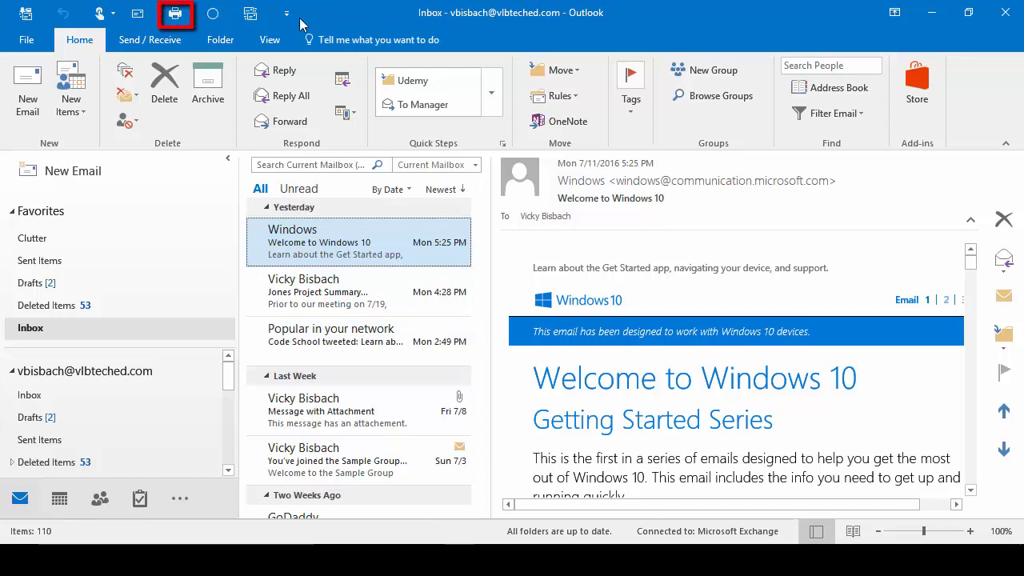
Remove the Print command from the Quick Access Toolbar
right_click(177, 13)
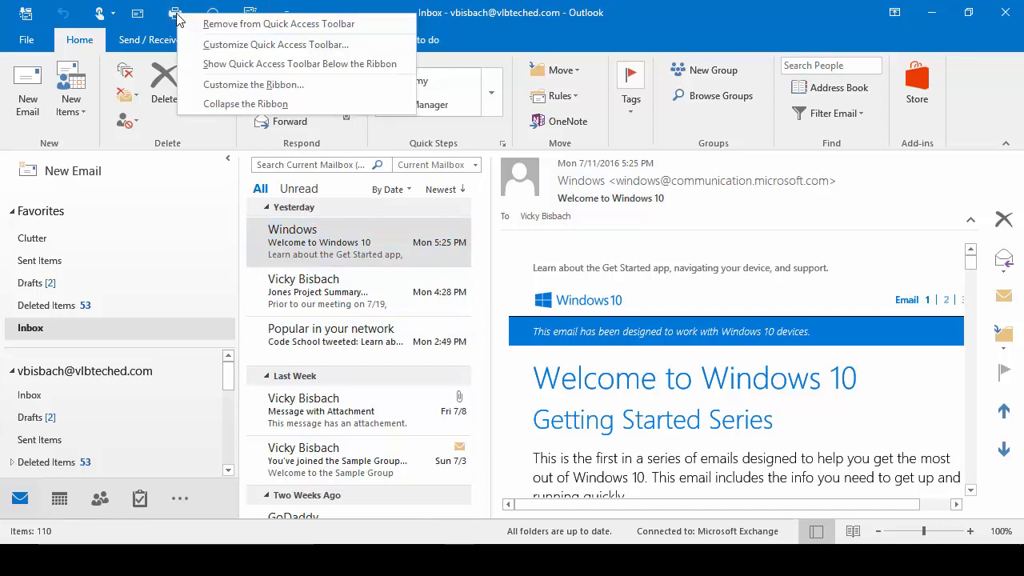
click(240, 24)
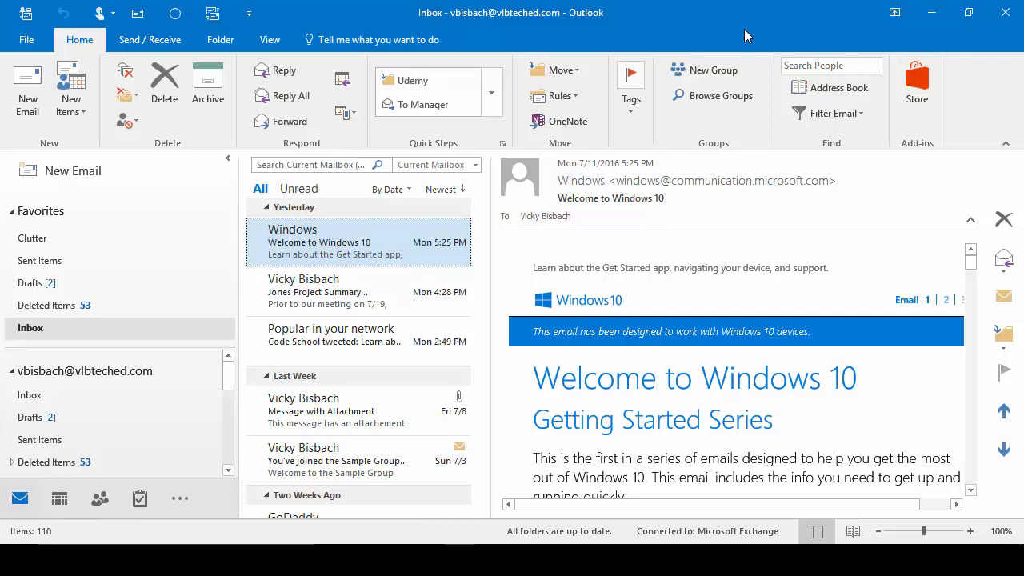
Reset only the Quick Access Toolbar to its default contents through Outlook Options and apply the change
click(249, 16)
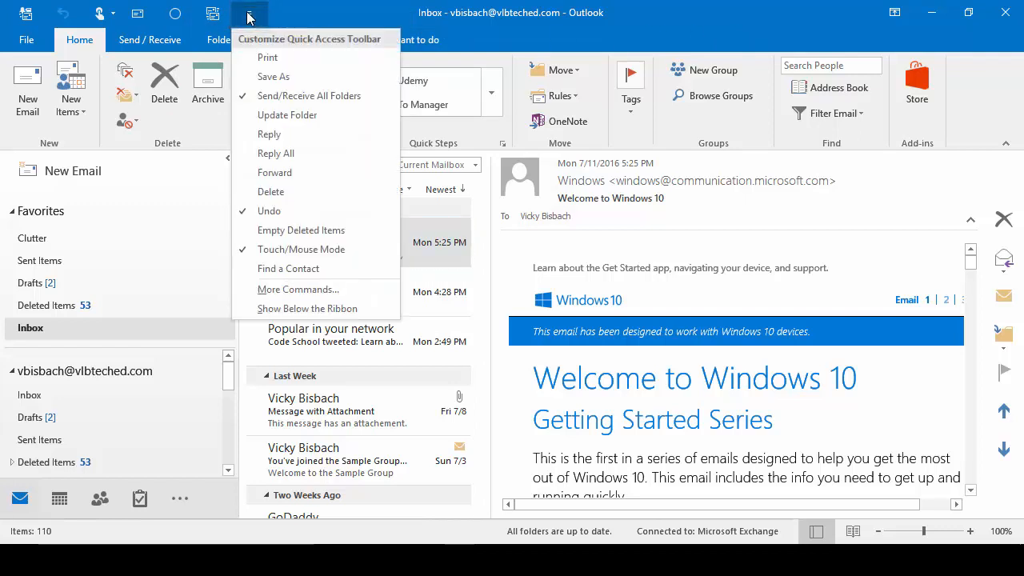
click(304, 296)
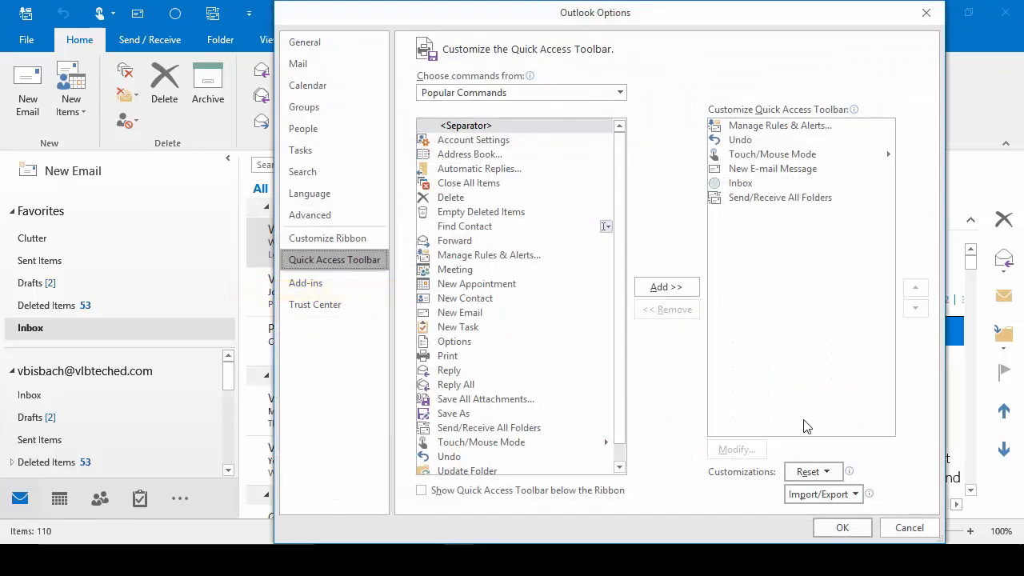
click(829, 474)
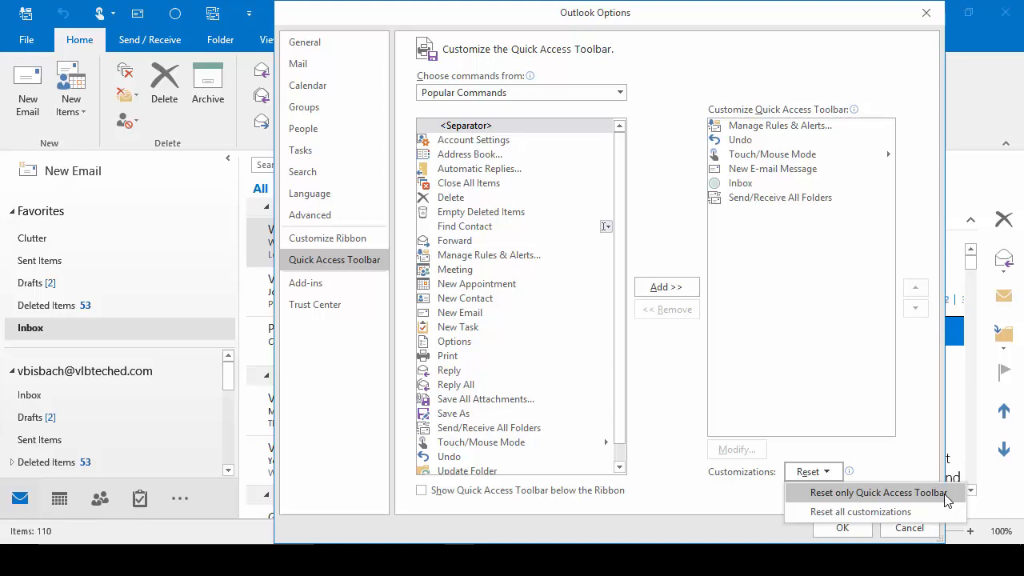
click(879, 493)
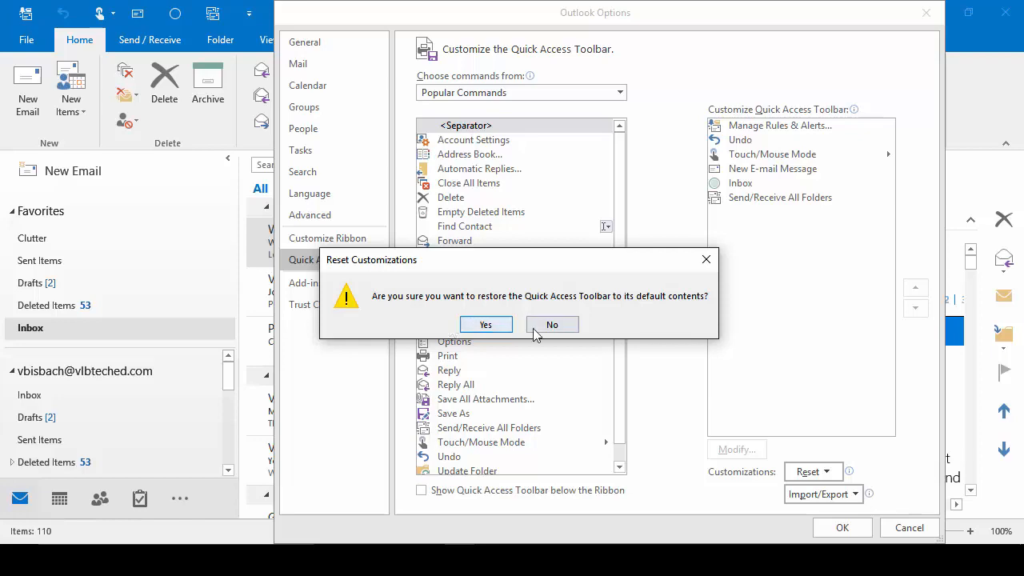
click(504, 325)
click(841, 528)
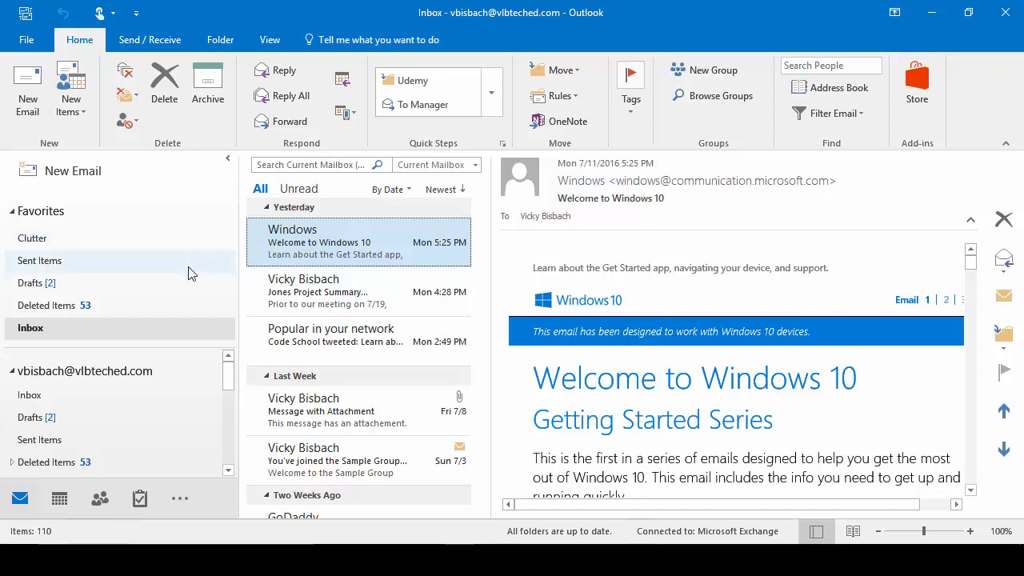
Create a new e-mail message and add Spelling & Grammar to the message window's Quick Access Toolbar
click(28, 109)
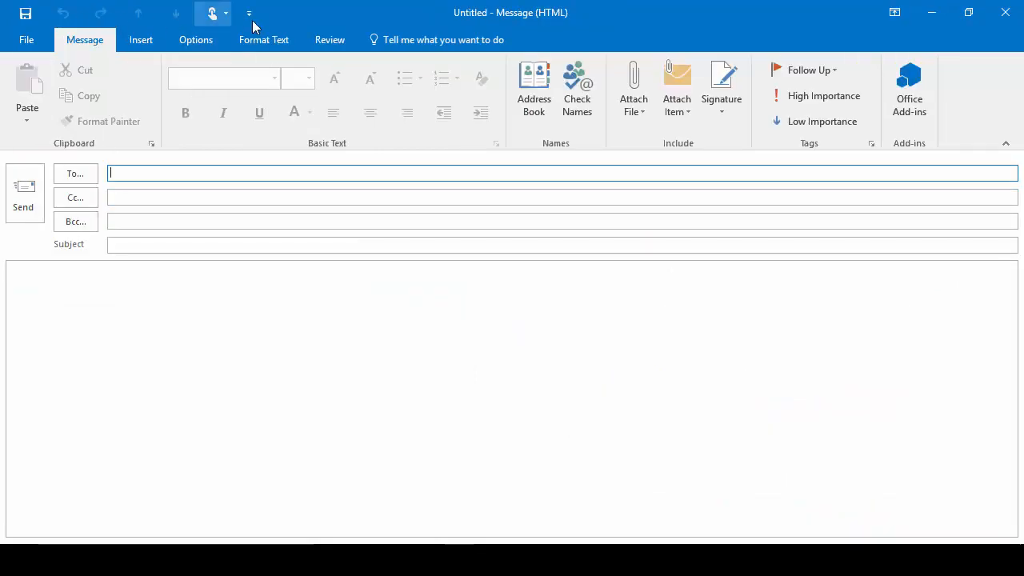
click(250, 13)
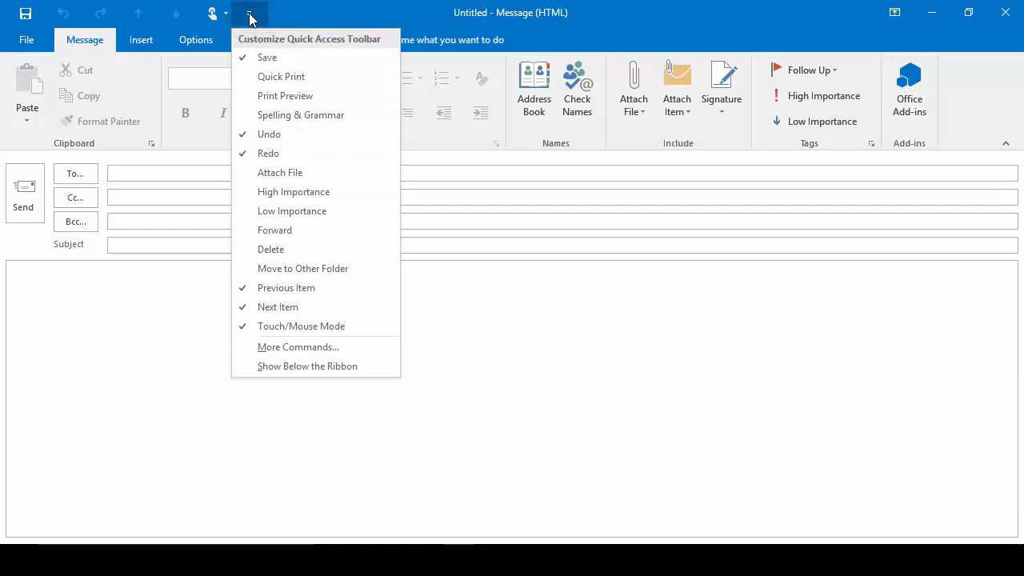
click(316, 115)
Add Insert Table from All Commands to the message window's Quick Access Toolbar and apply the change
click(290, 13)
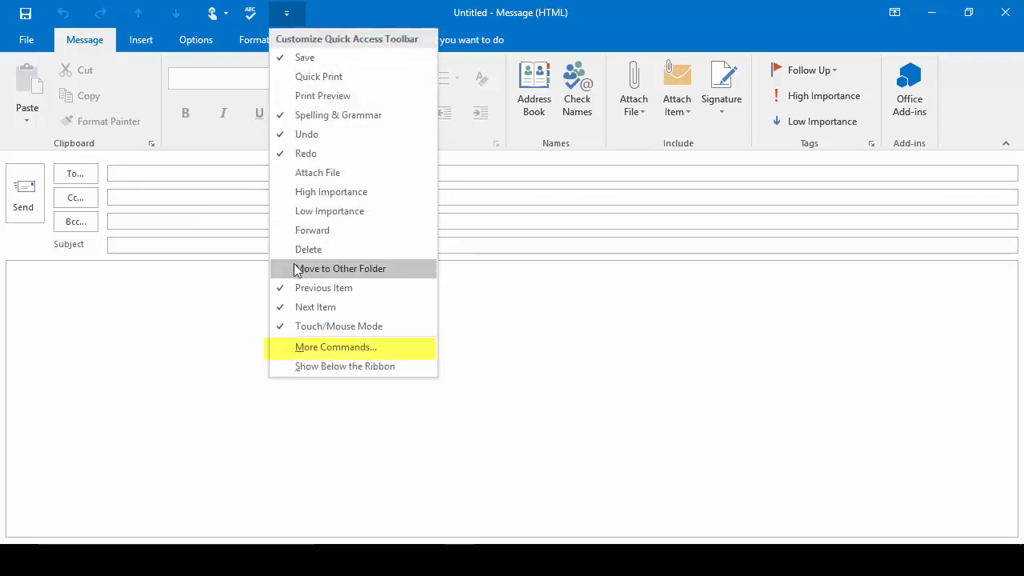
click(312, 349)
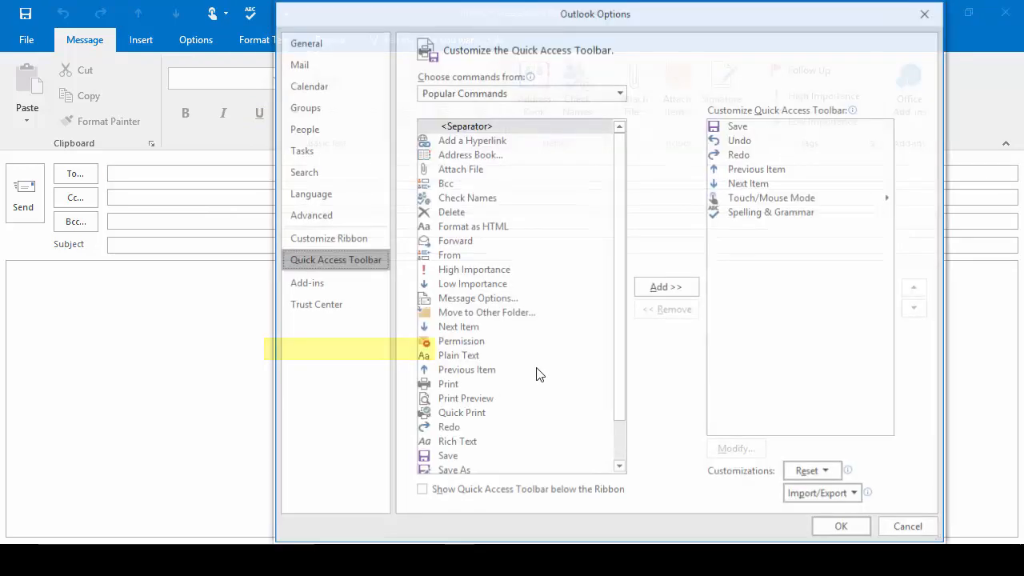
click(619, 93)
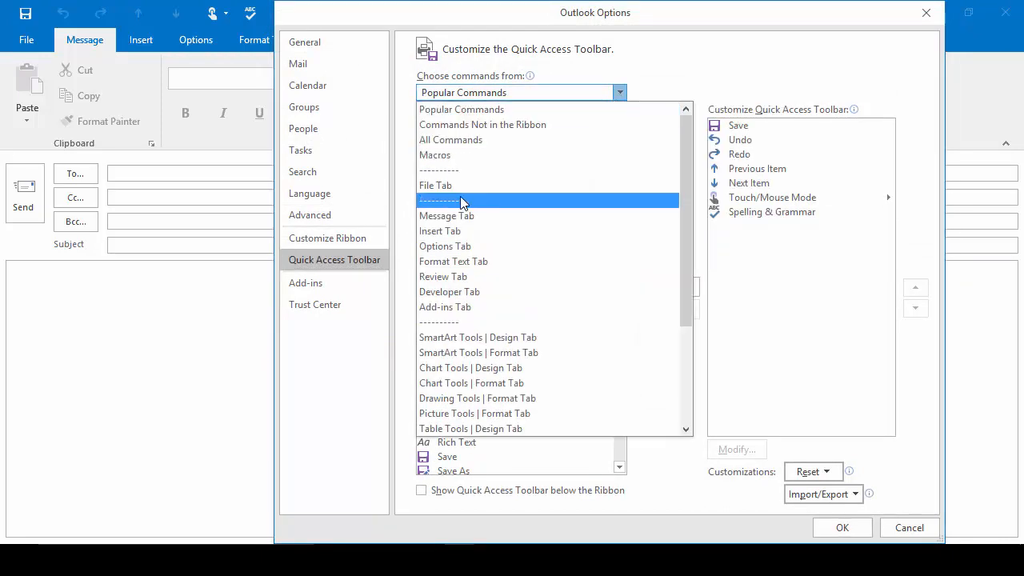
click(504, 141)
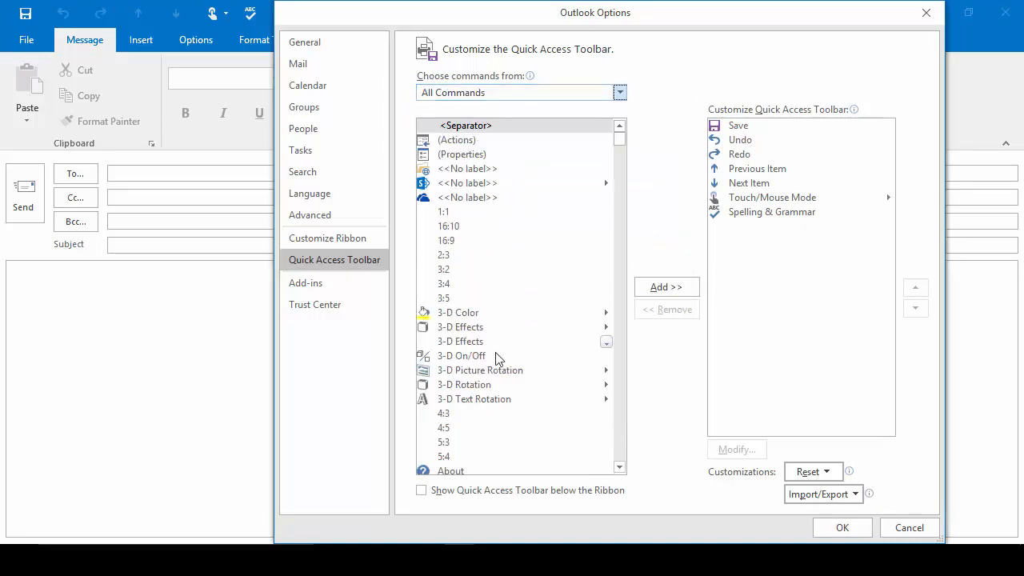
click(496, 357)
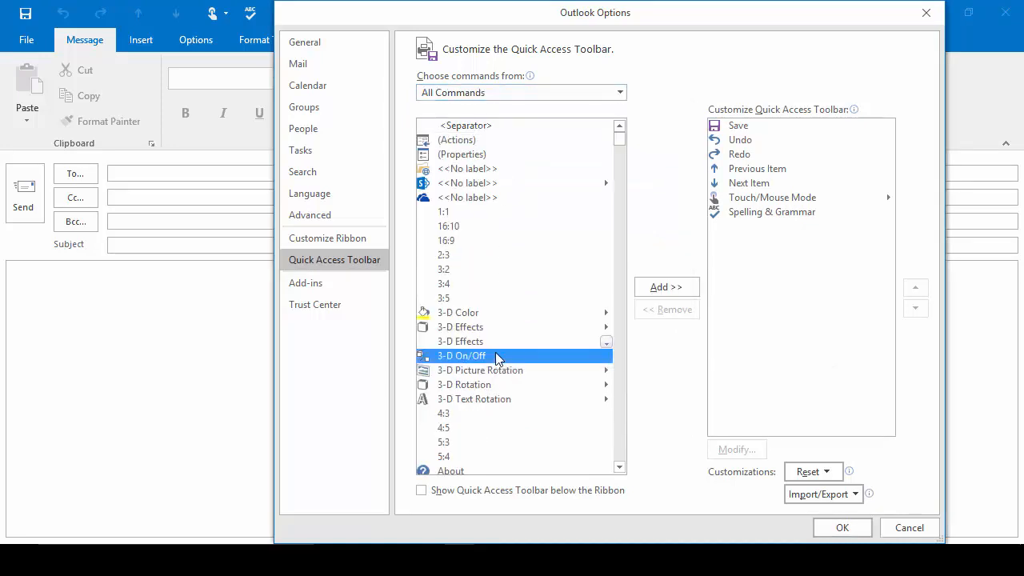
key(i)
scroll(512, 383, down, 3)
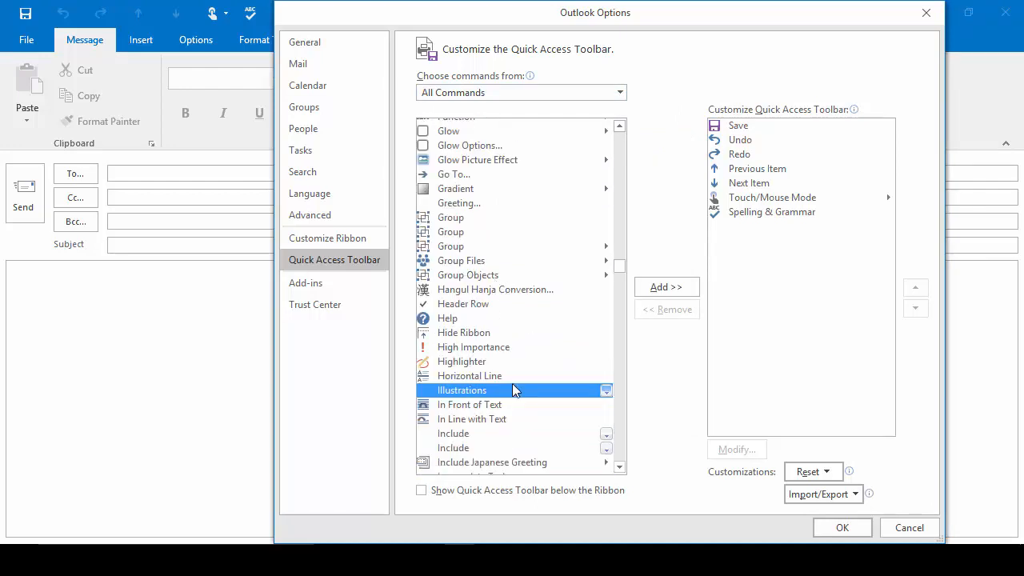
scroll(514, 389, down, 7)
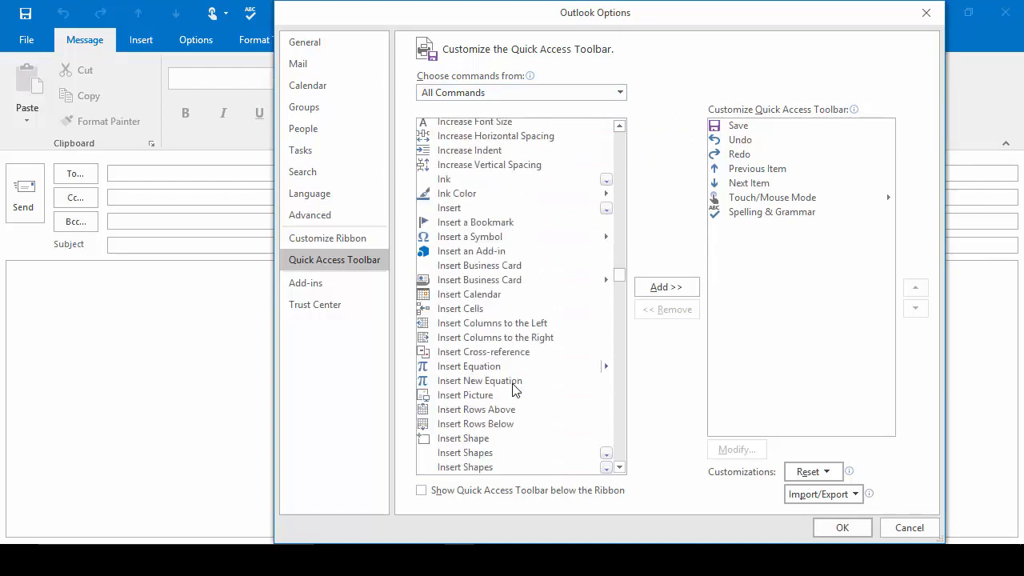
scroll(515, 390, down, 3)
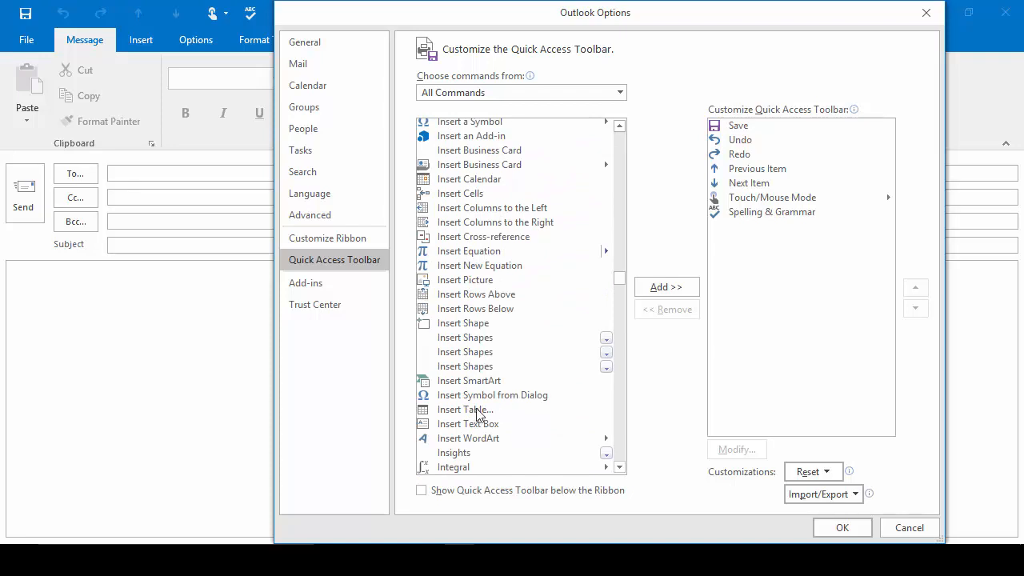
click(477, 411)
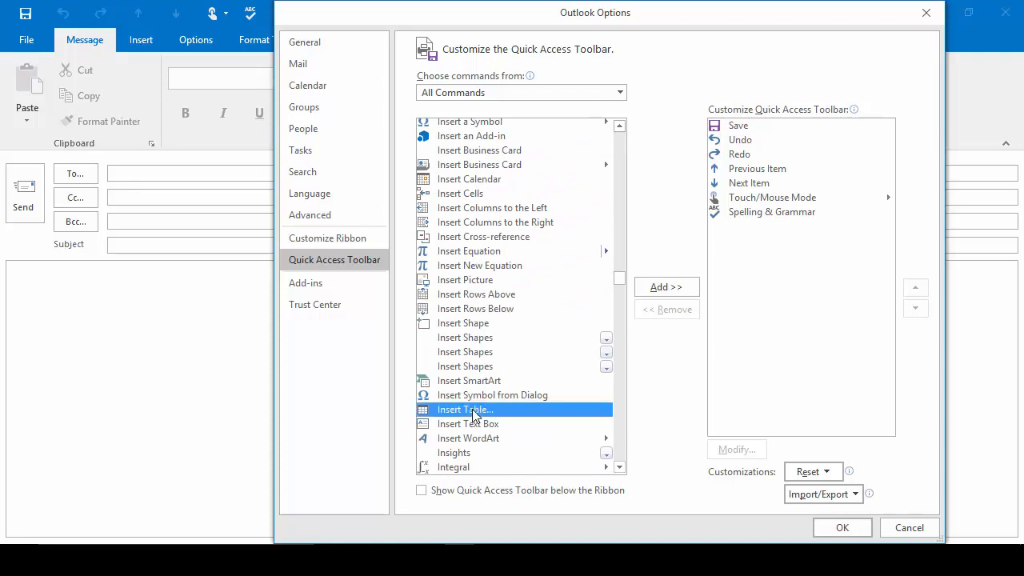
click(668, 290)
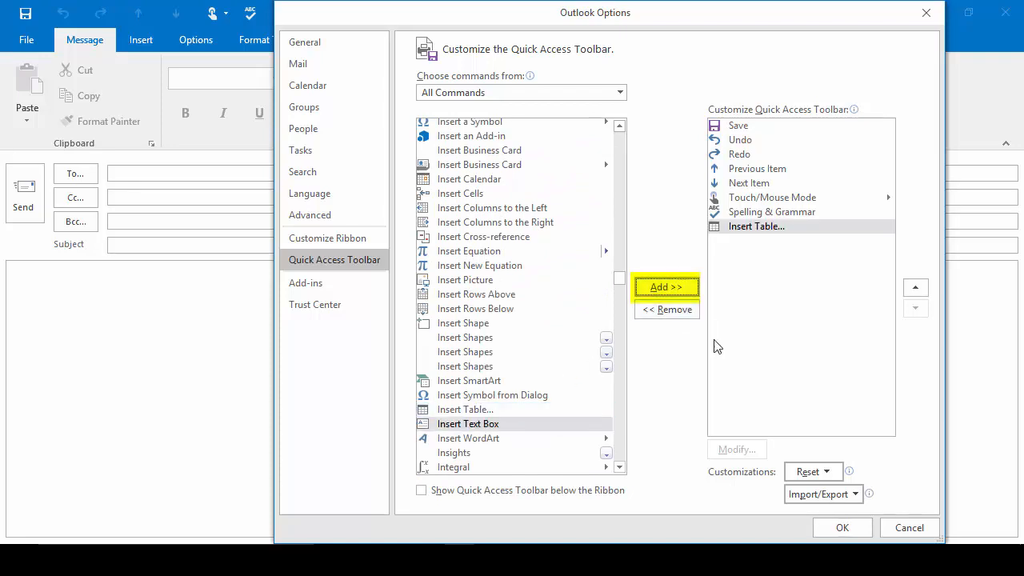
click(840, 527)
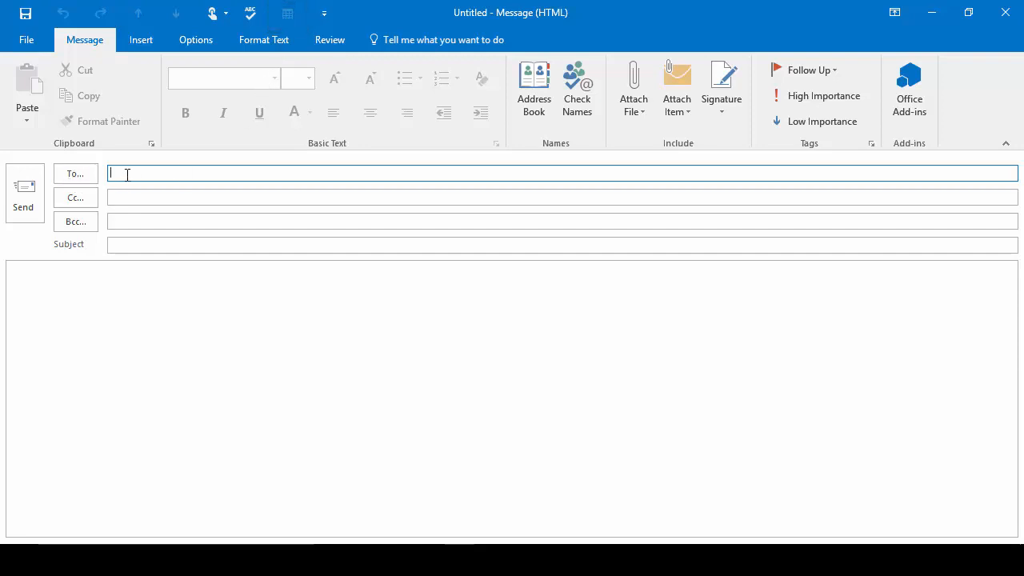
Insert a table with 5 columns and 2 rows in the message body, and close the message without saving it
click(27, 278)
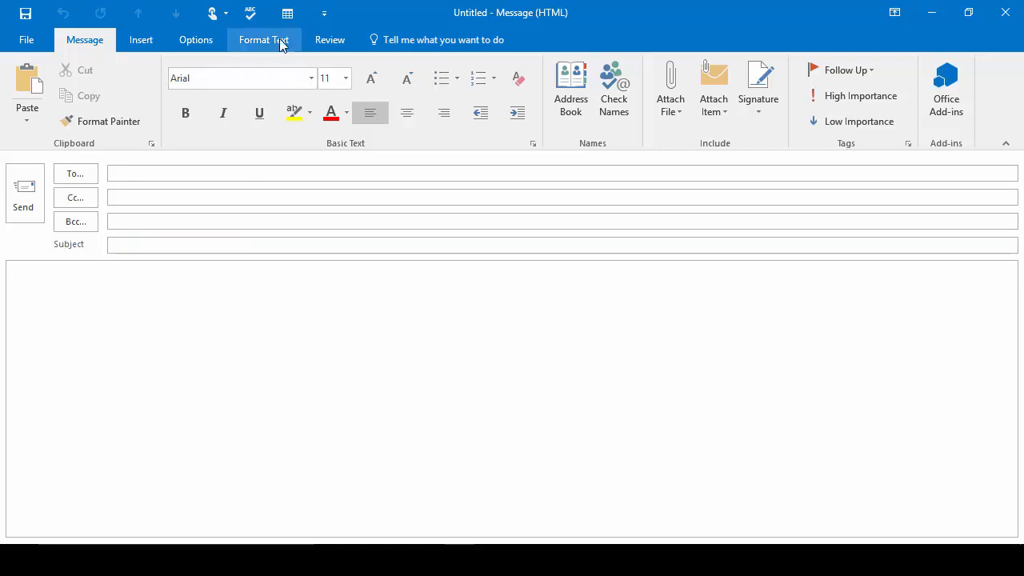
click(288, 13)
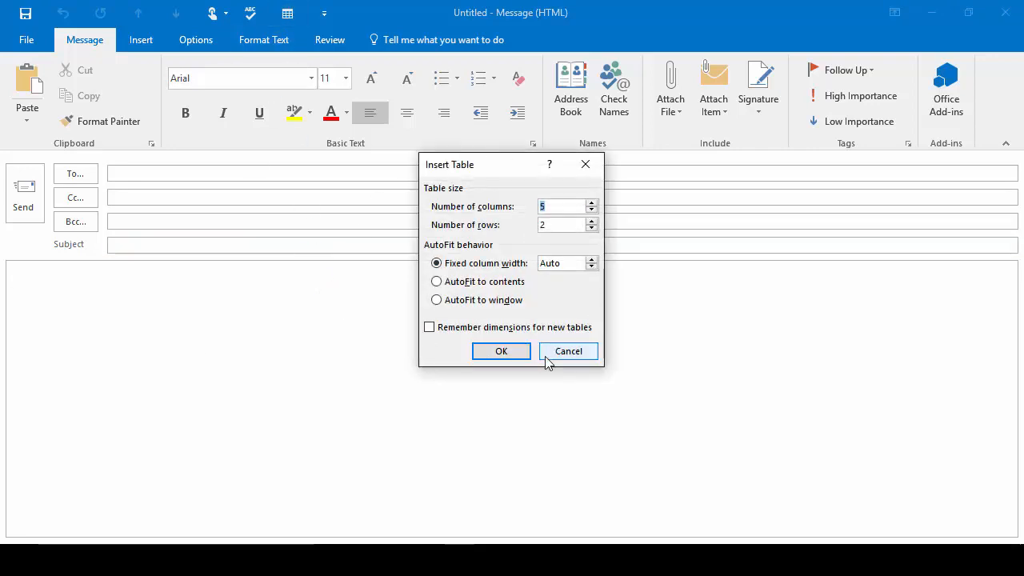
click(496, 352)
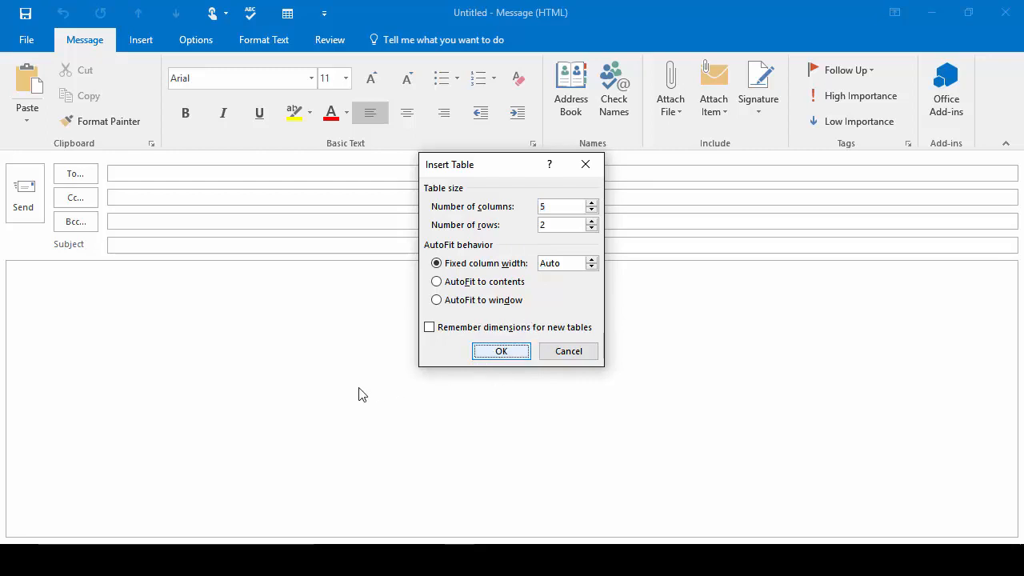
click(1005, 12)
click(520, 324)
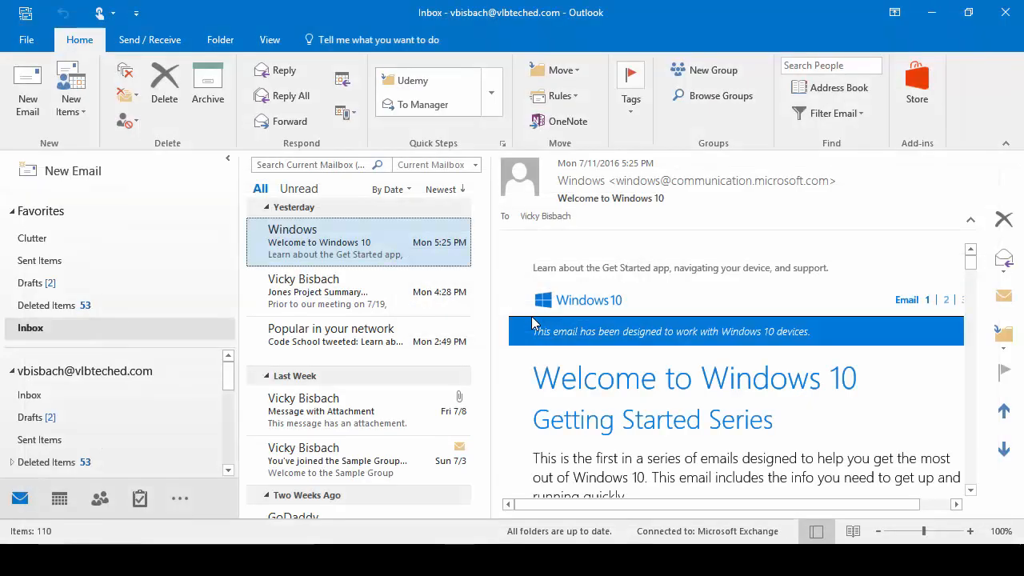
Open the Welcome to Windows 10 message in its own window and add Print Preview to its Quick Access Toolbar
double_click(364, 243)
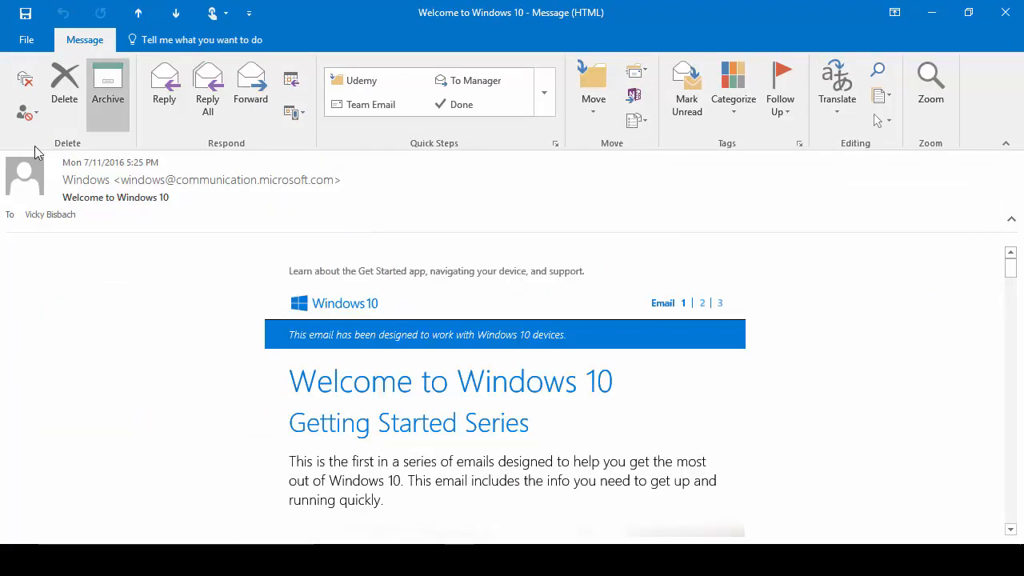
click(250, 16)
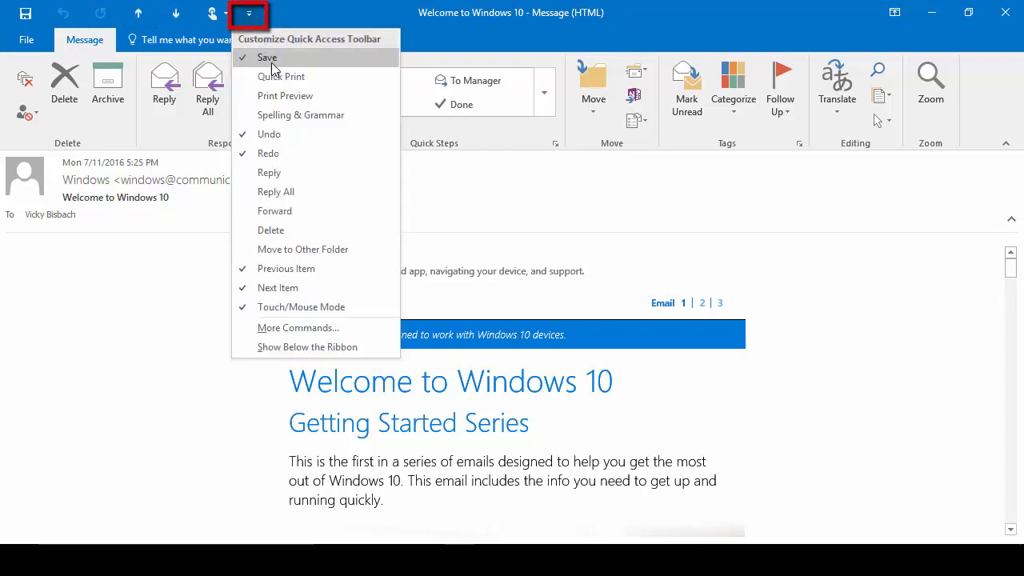
click(328, 330)
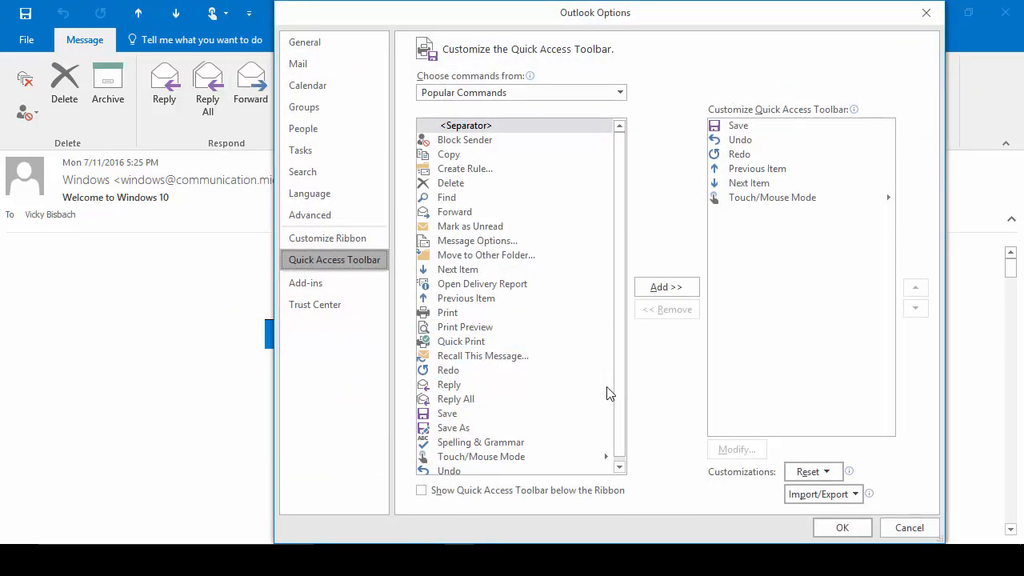
click(465, 328)
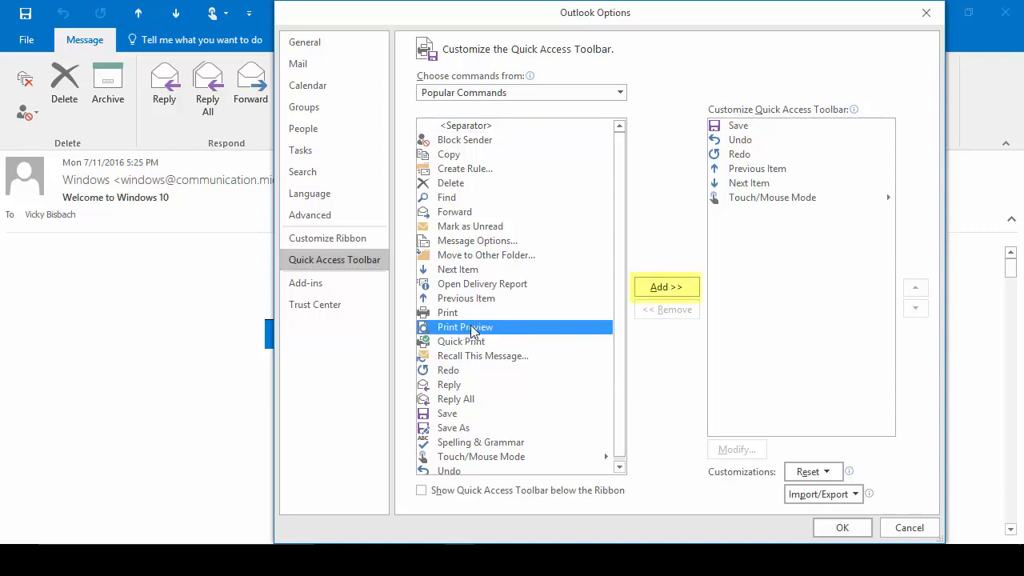
click(665, 288)
click(832, 530)
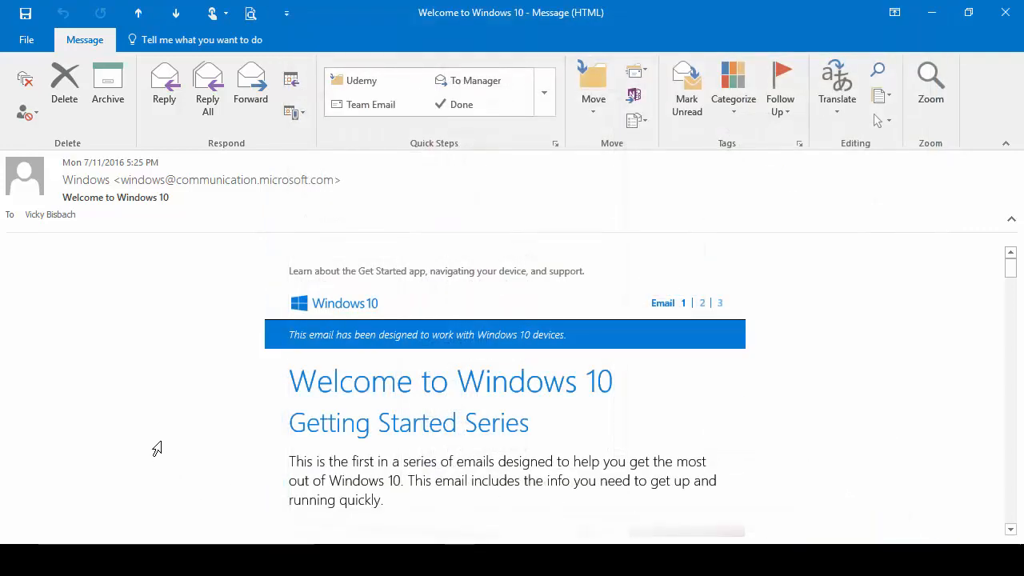
Show the print preview of the open message and close it, and check the Quick Access Toolbar in the project summary message
click(251, 13)
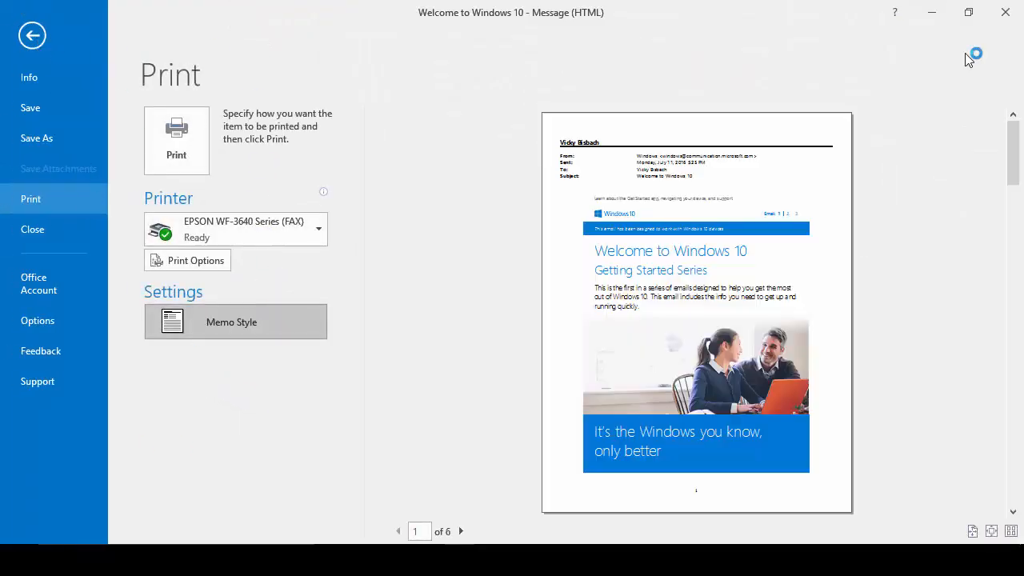
click(1005, 12)
click(319, 295)
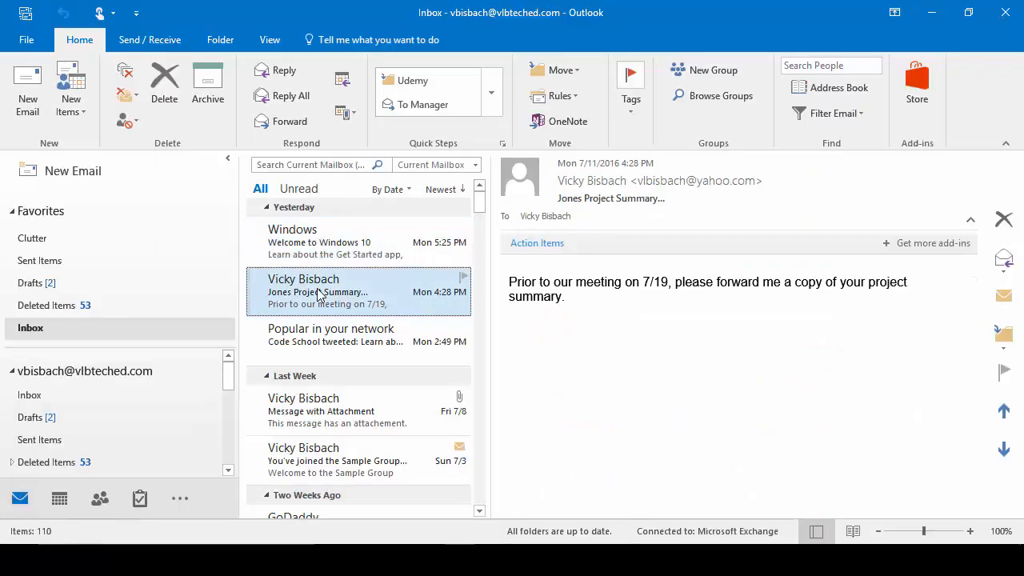
double_click(318, 295)
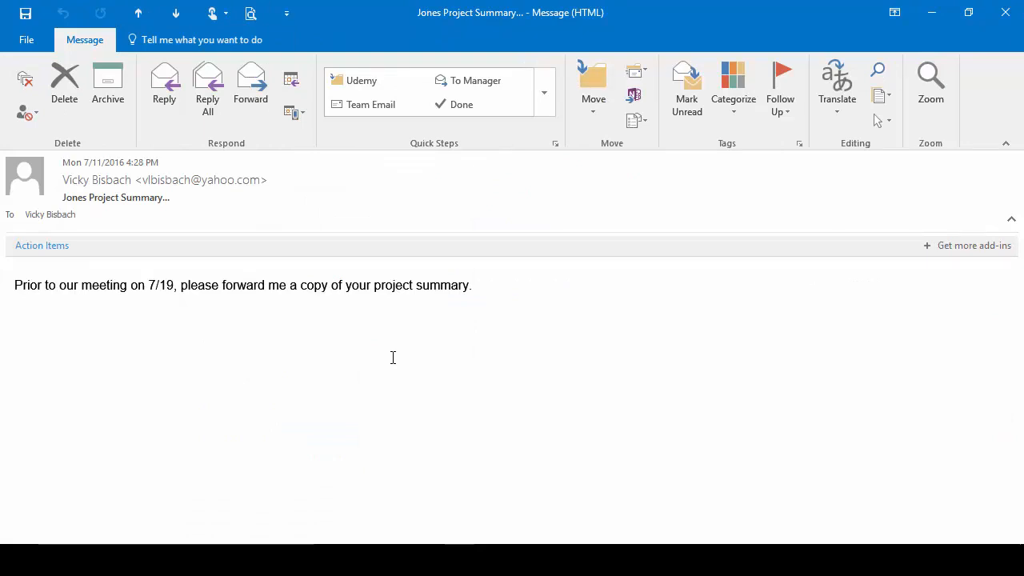
click(1006, 12)
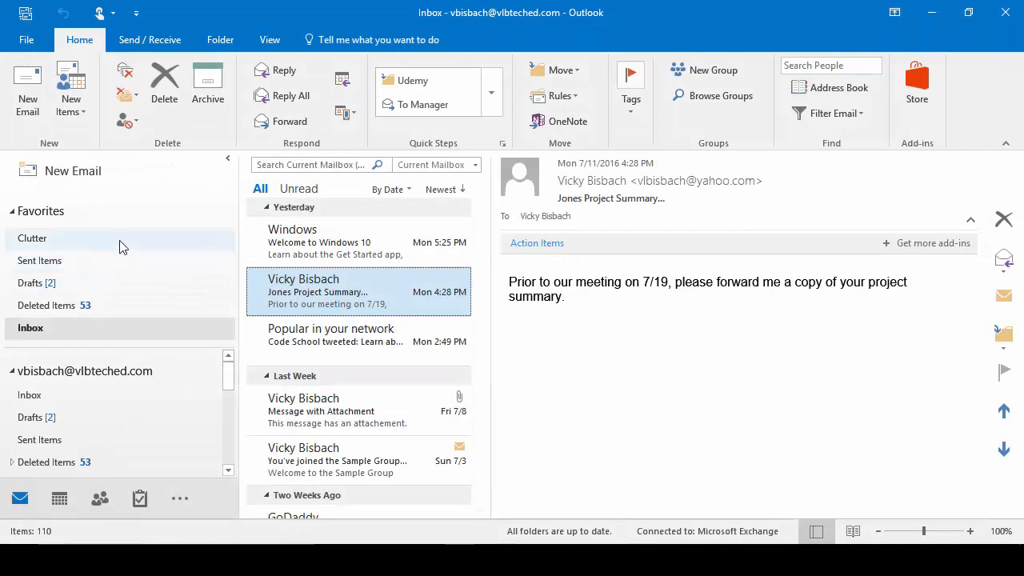
Create a new e-mail message and remove Spelling & Grammar from its Quick Access Toolbar
click(27, 88)
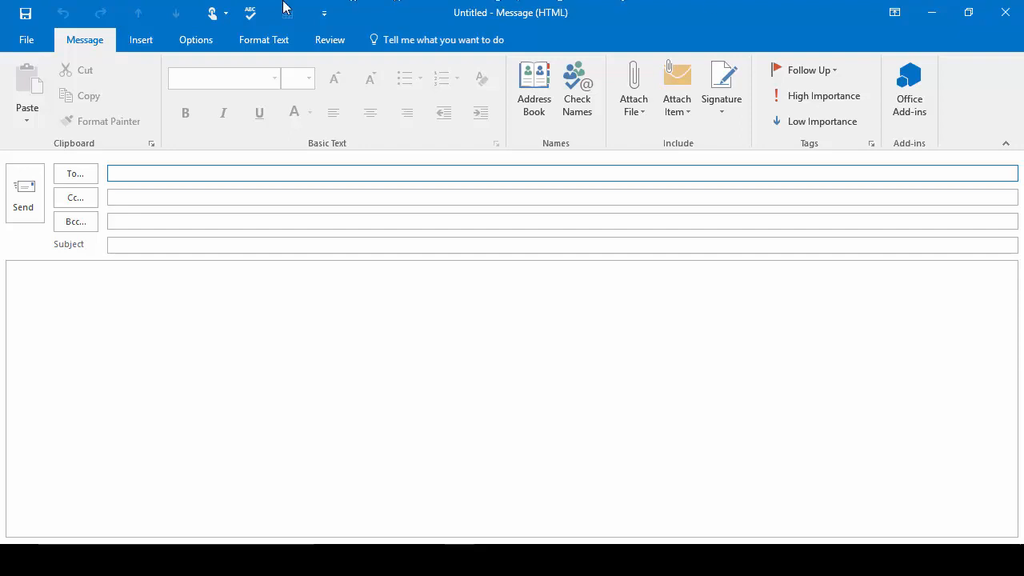
right_click(256, 14)
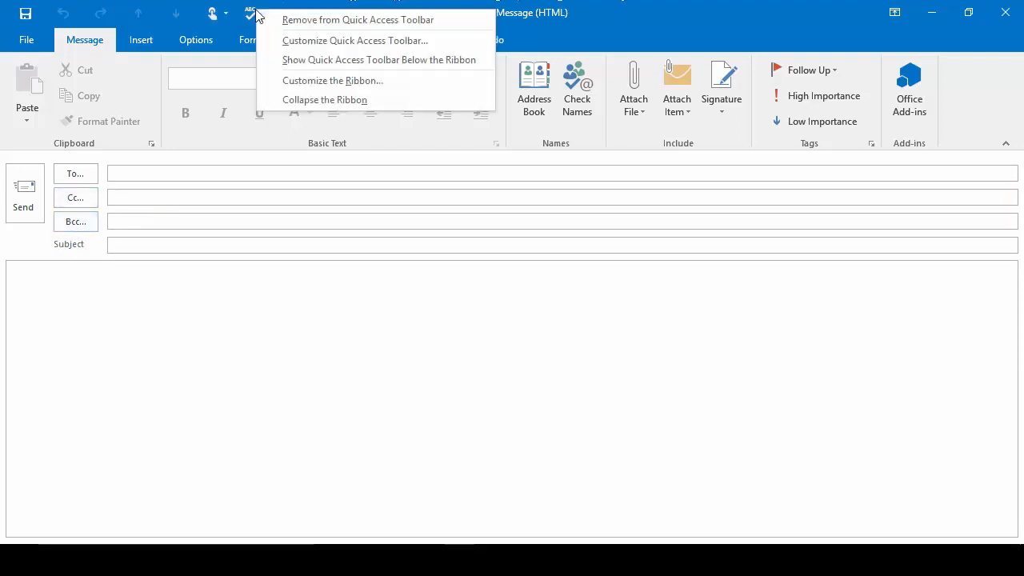
click(296, 25)
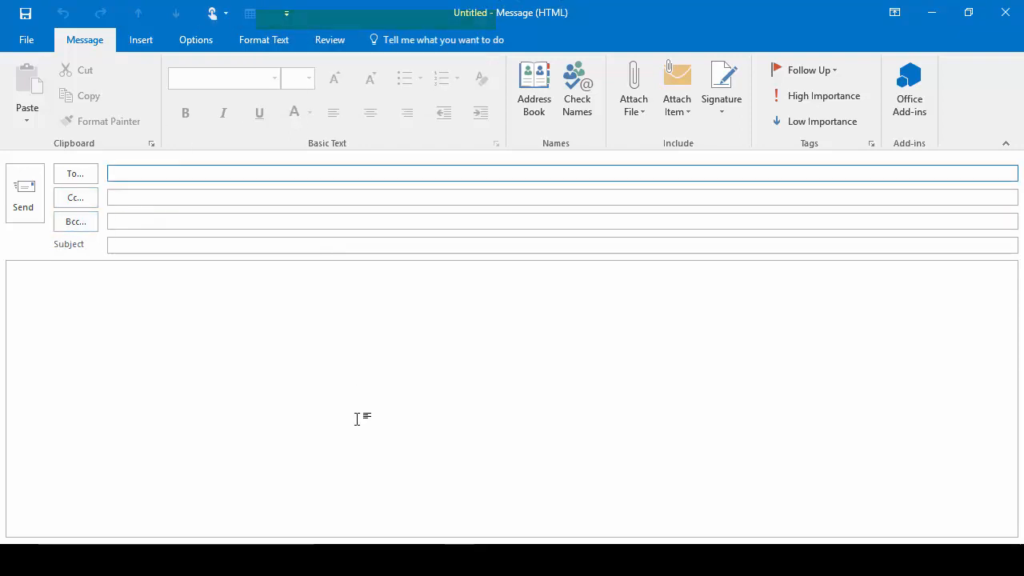
Add the Toolbar Commands group from the Add-ins Tab commands to the message window's Quick Access Toolbar and apply the change
click(288, 14)
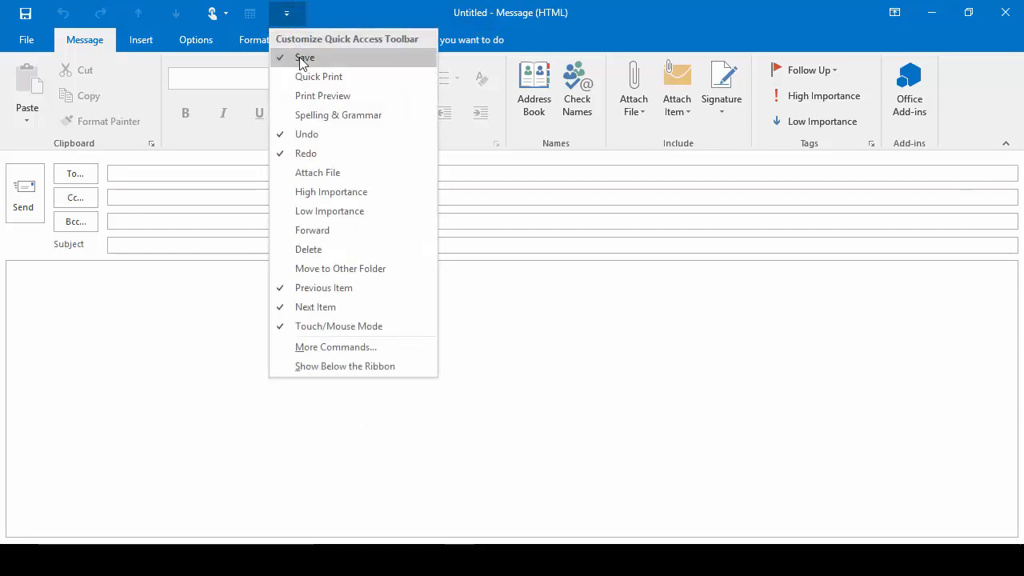
click(330, 347)
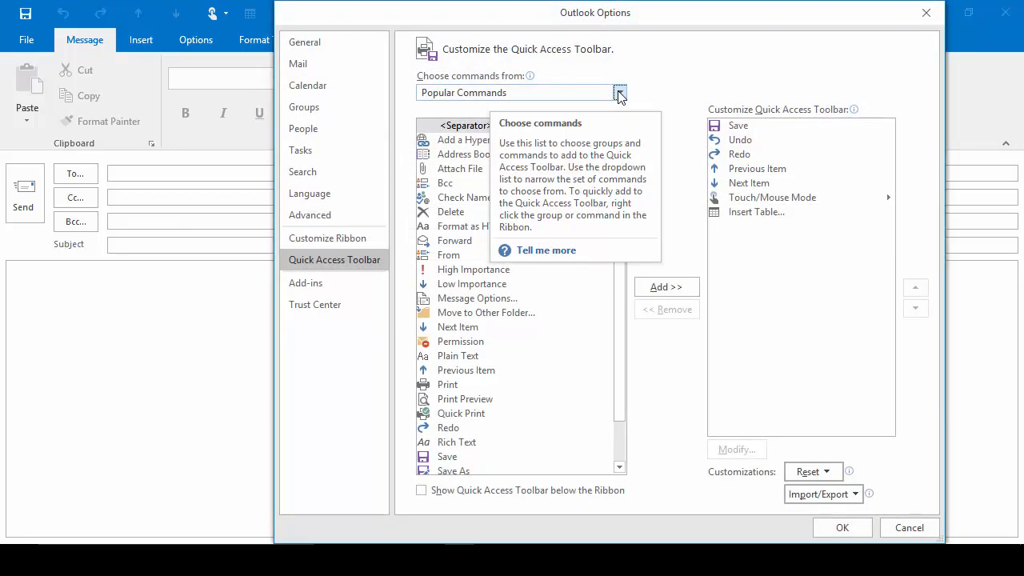
click(620, 94)
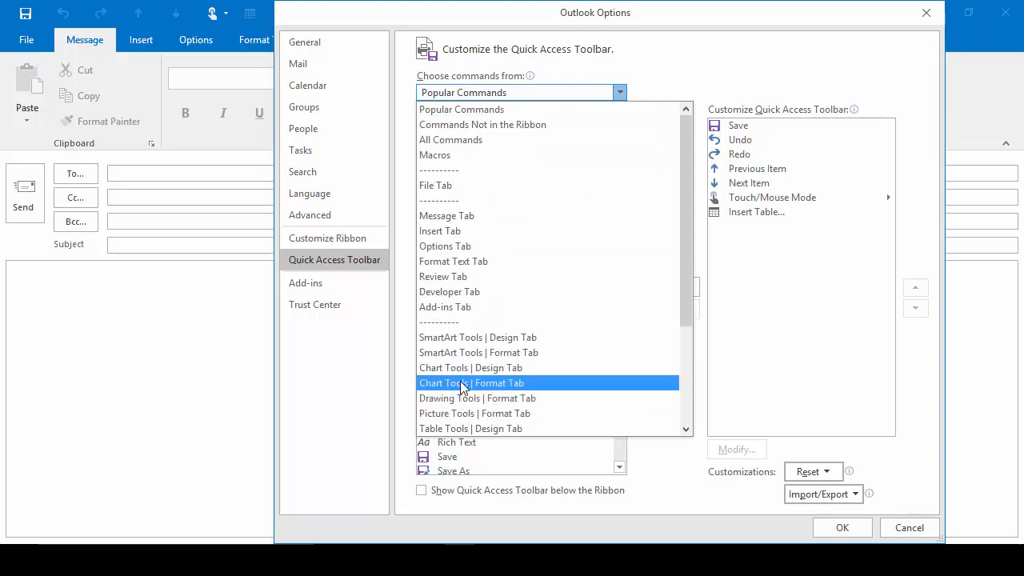
click(467, 309)
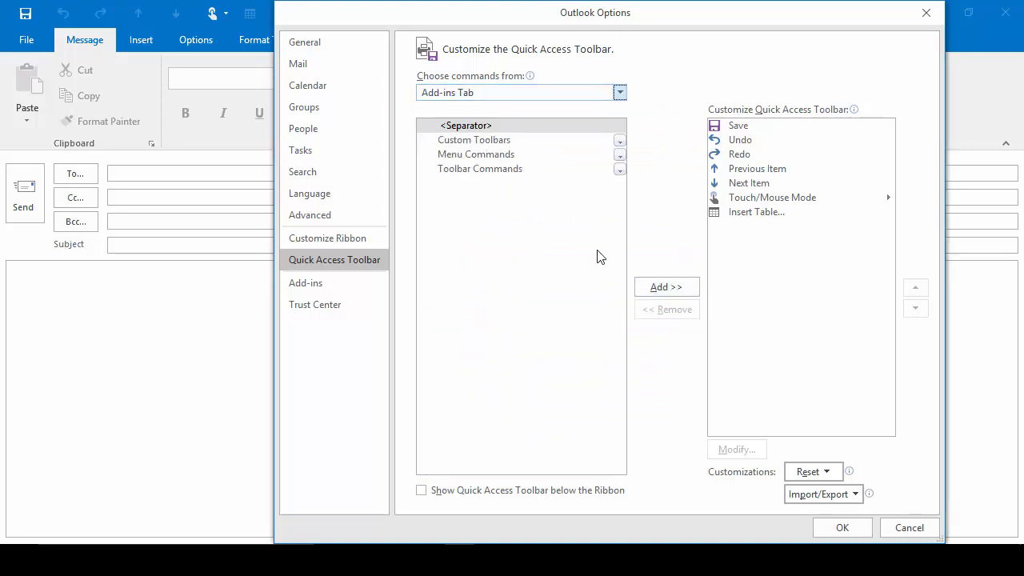
click(491, 169)
click(666, 286)
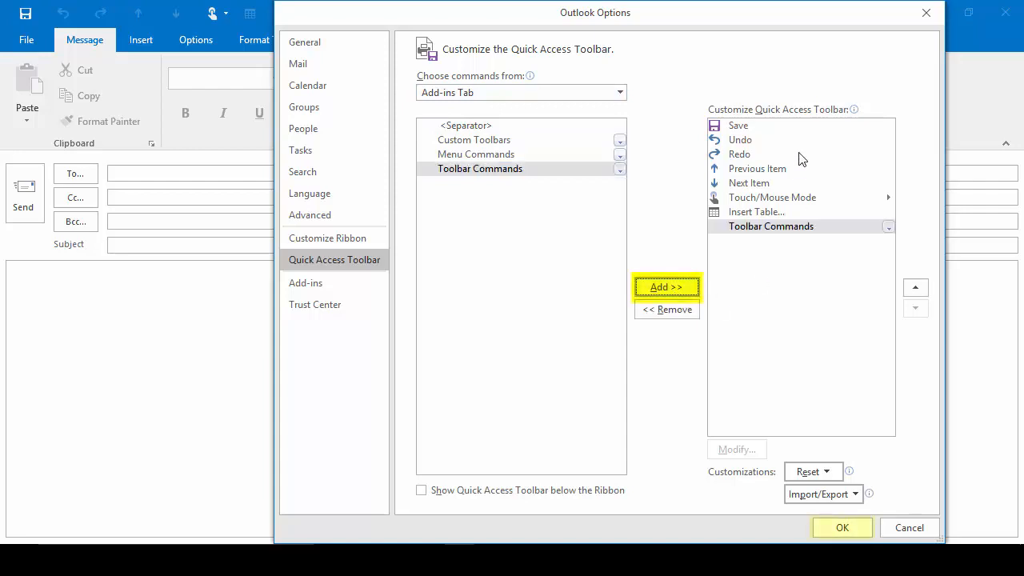
click(848, 529)
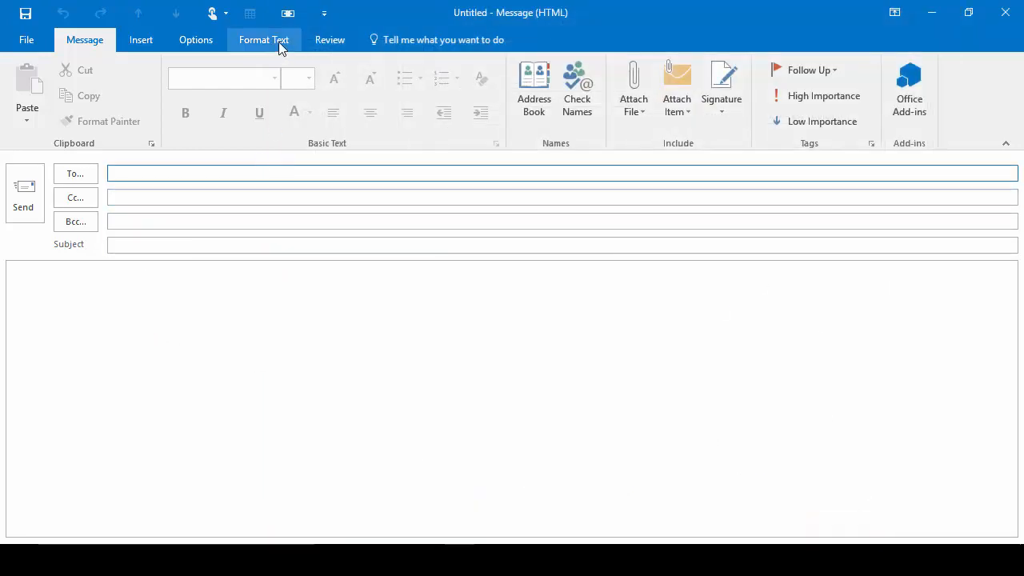
Remove the Toolbar Commands group from the message window's Quick Access Toolbar
right_click(286, 15)
key(Escape)
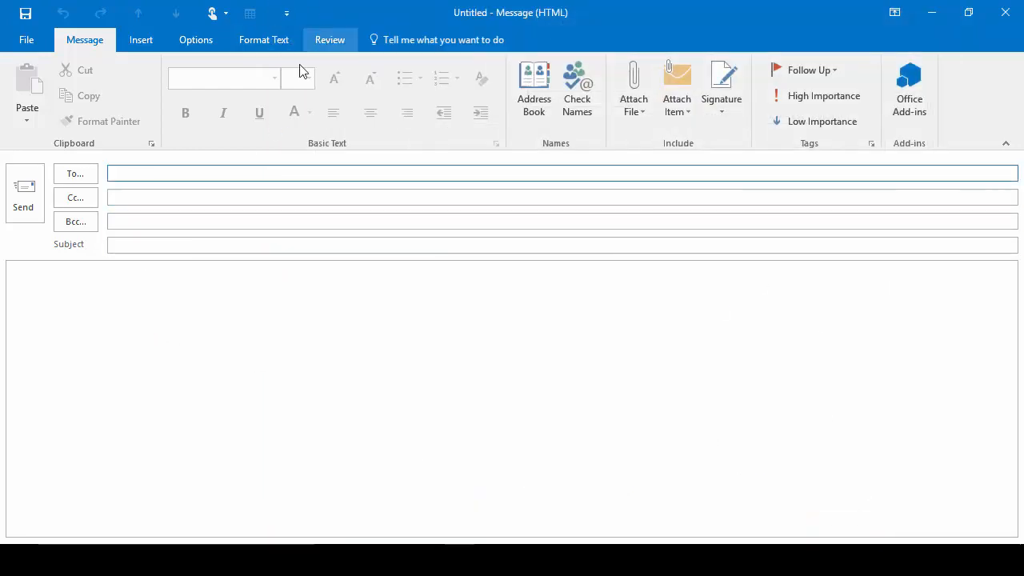
Move the Undo command above Save in the message window's Quick Access Toolbar and apply the new order
click(286, 15)
click(316, 346)
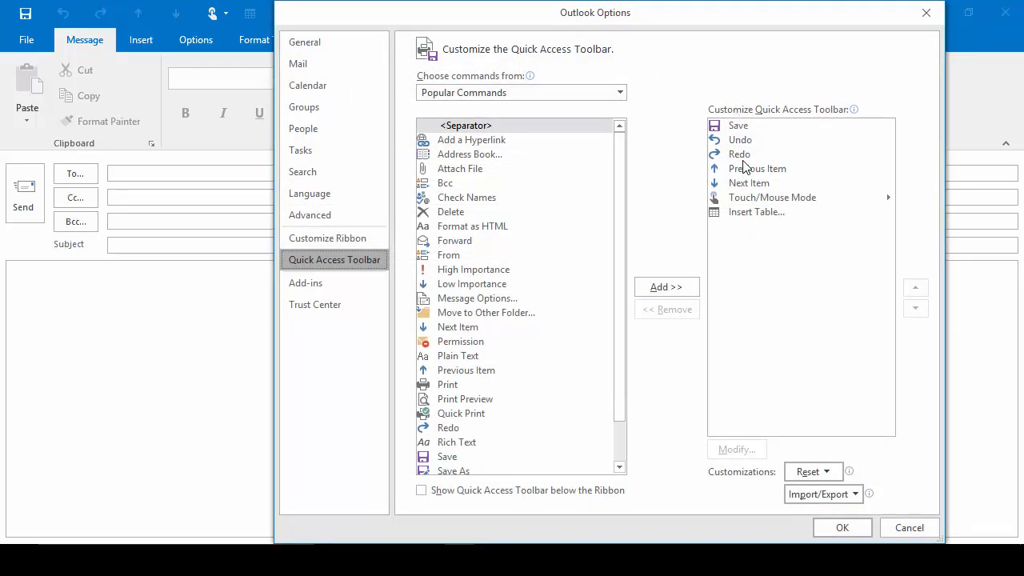
click(740, 142)
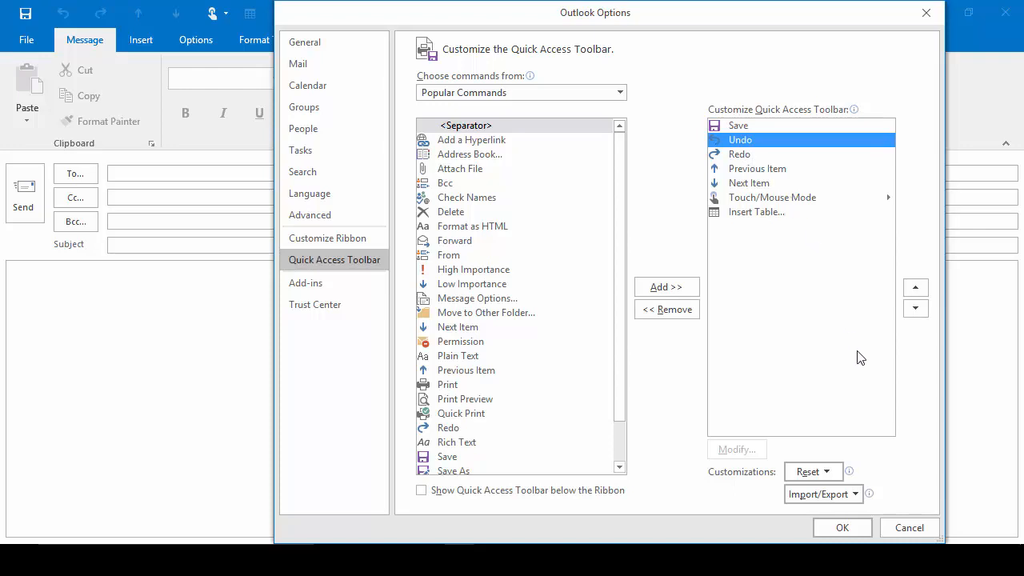
click(915, 287)
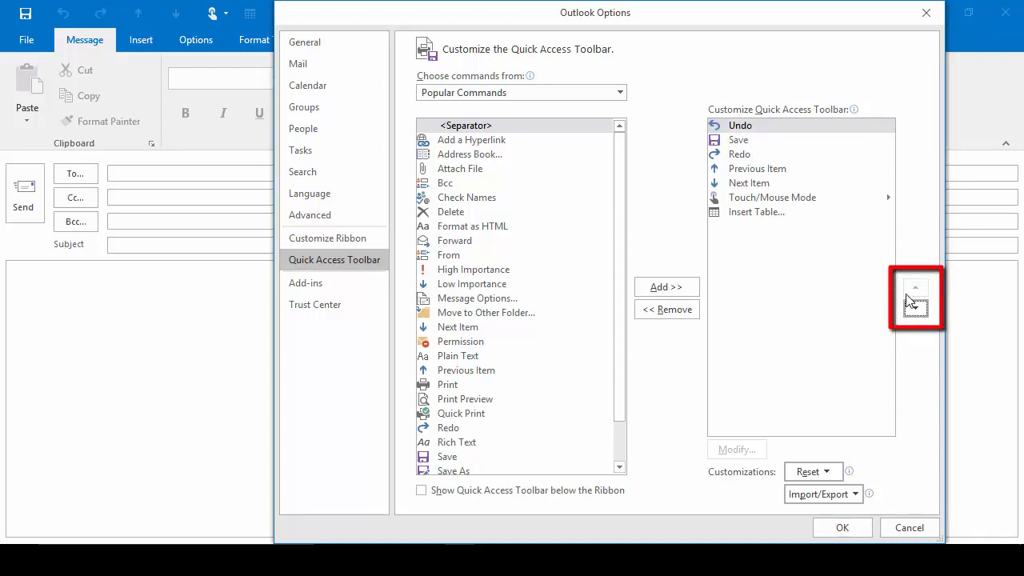
click(835, 530)
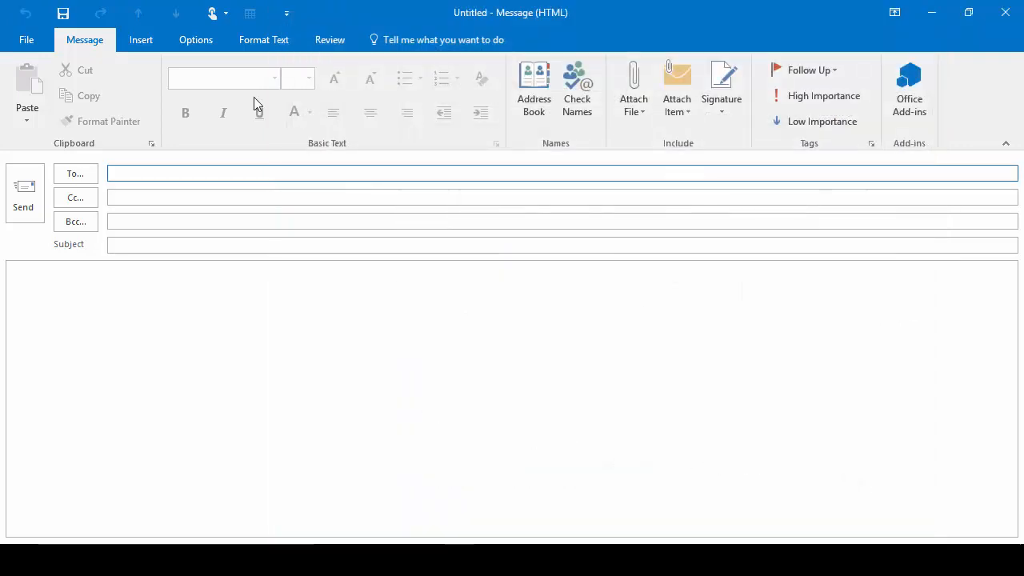
Show the message window's Quick Access Toolbar below the ribbon and return it above the ribbon
click(288, 16)
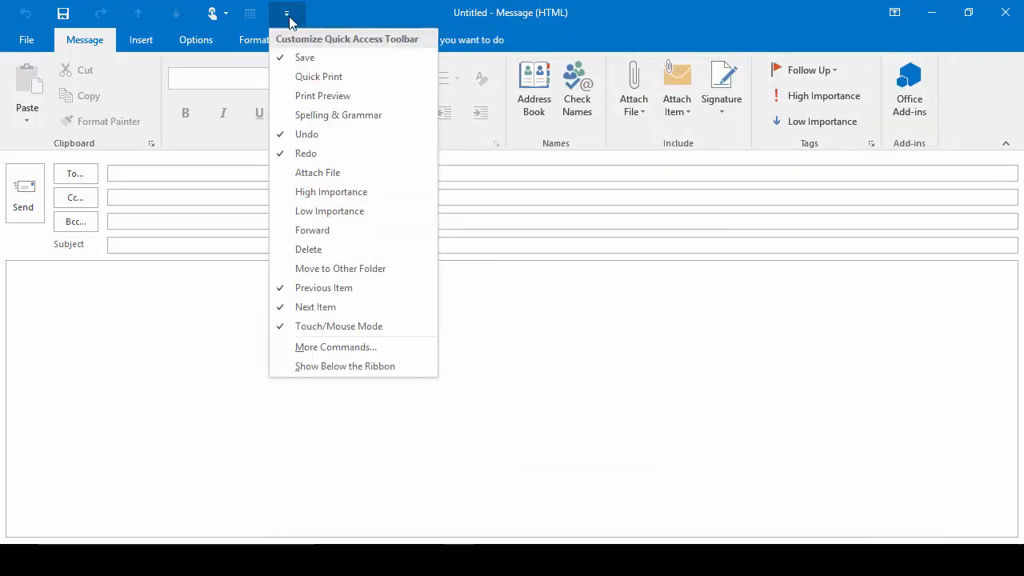
click(320, 366)
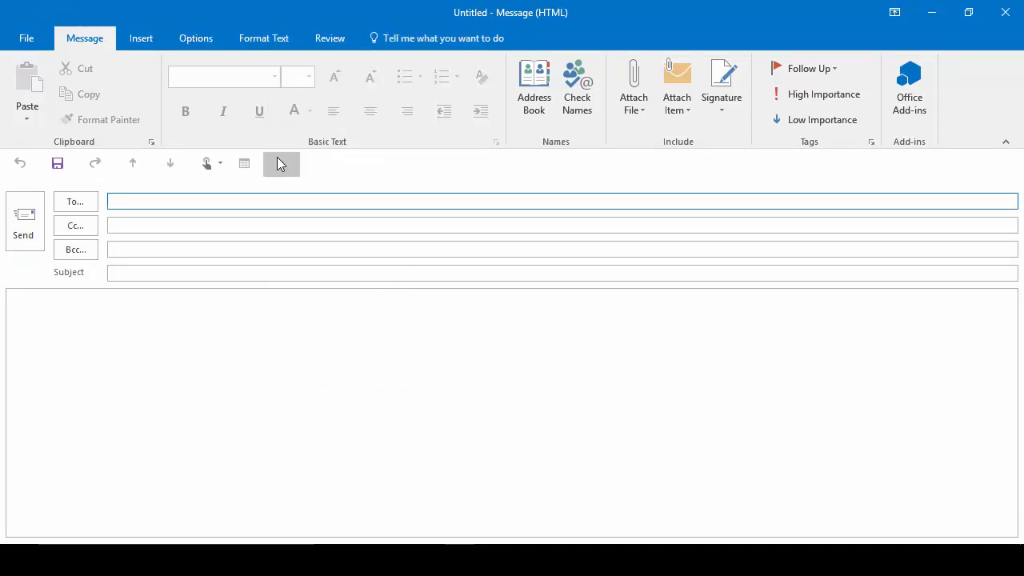
click(280, 166)
click(305, 519)
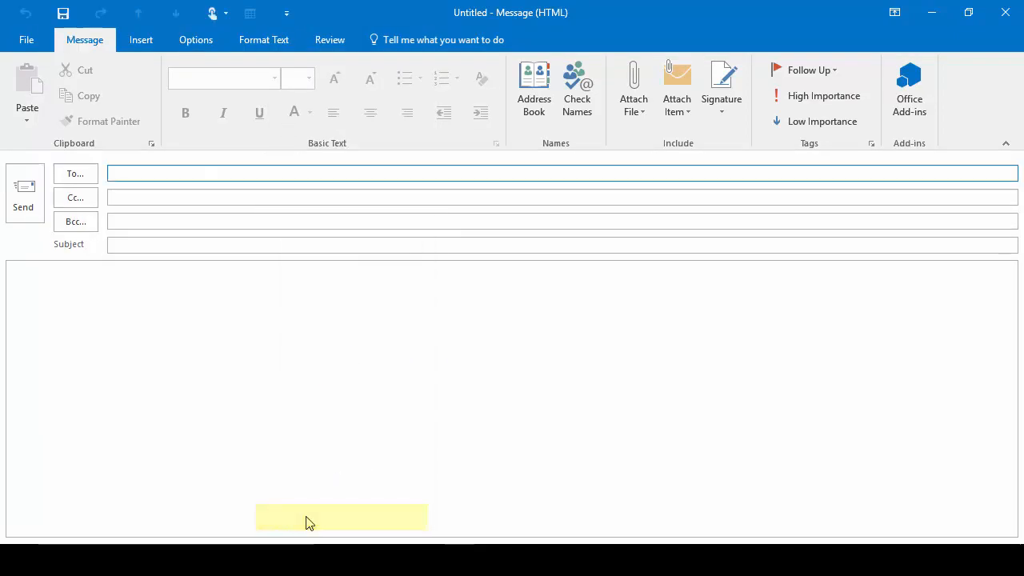